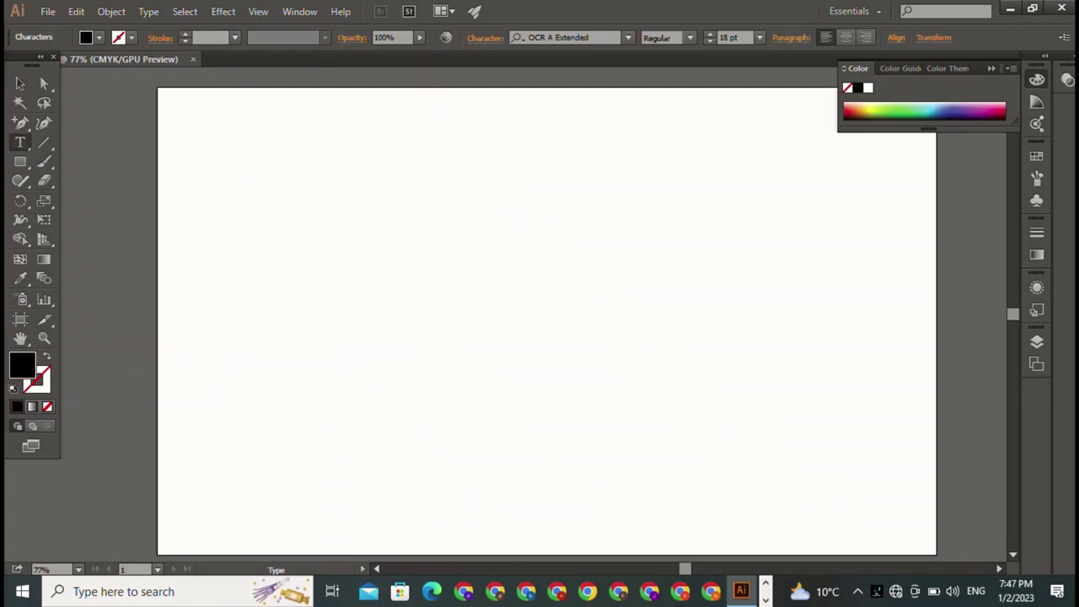
Type 'A Z', set it in Home Christmas Regular, and scale it up to about 282 pt
type("A Z")
key("Escape")
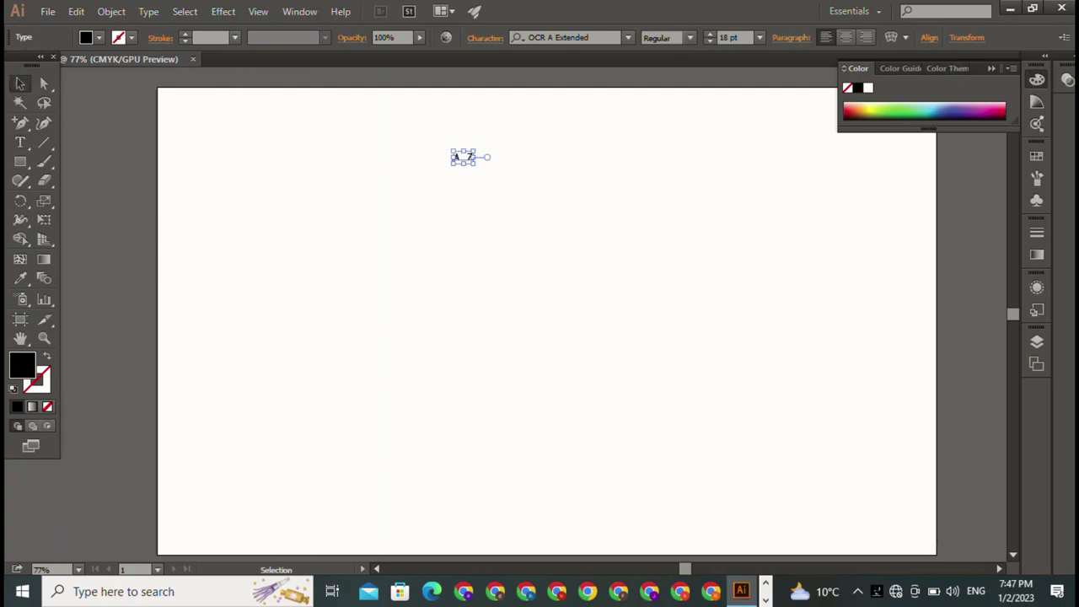
left_click(627, 37)
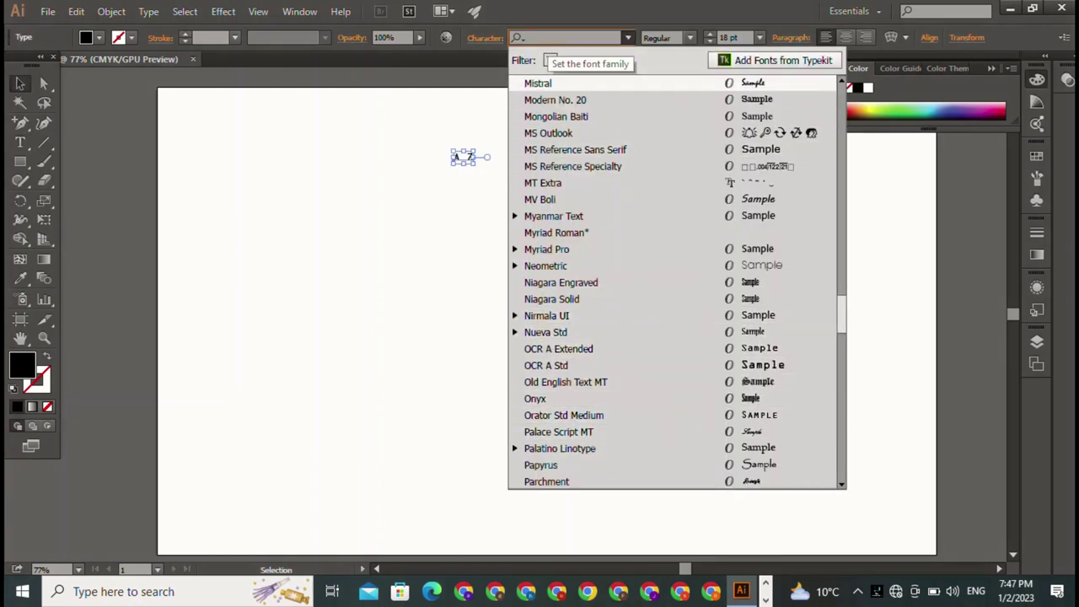
type("ho")
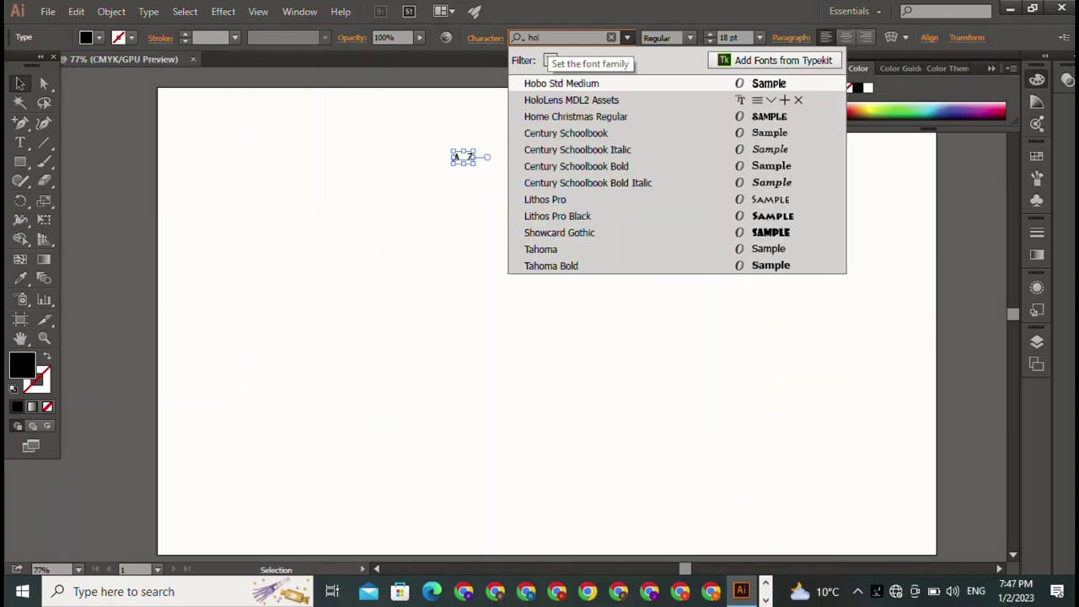
type("m")
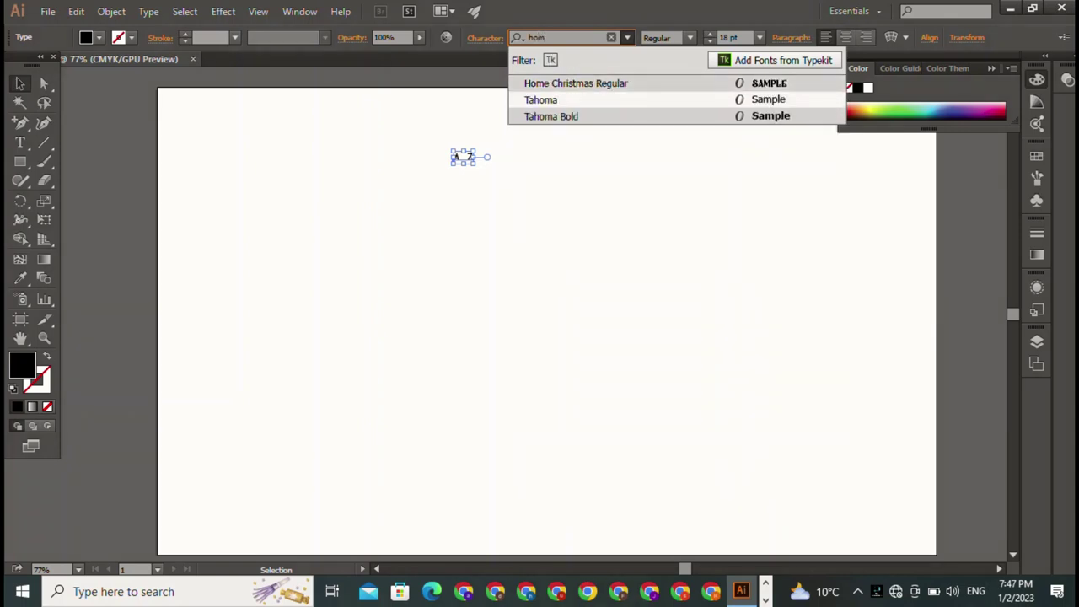
key("Return")
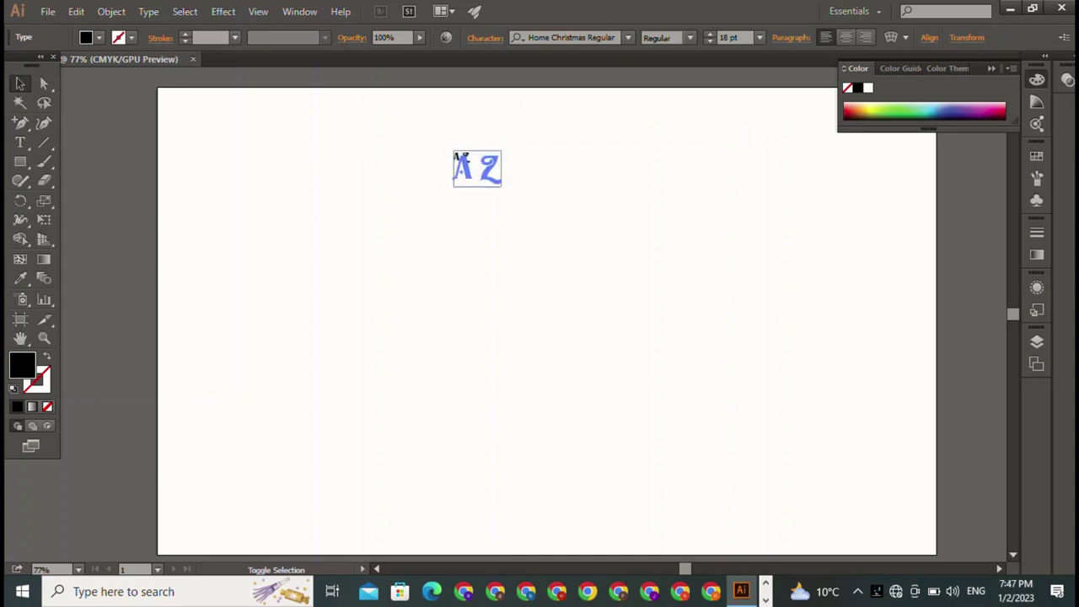
left_click_drag(583, 248, 484, 301)
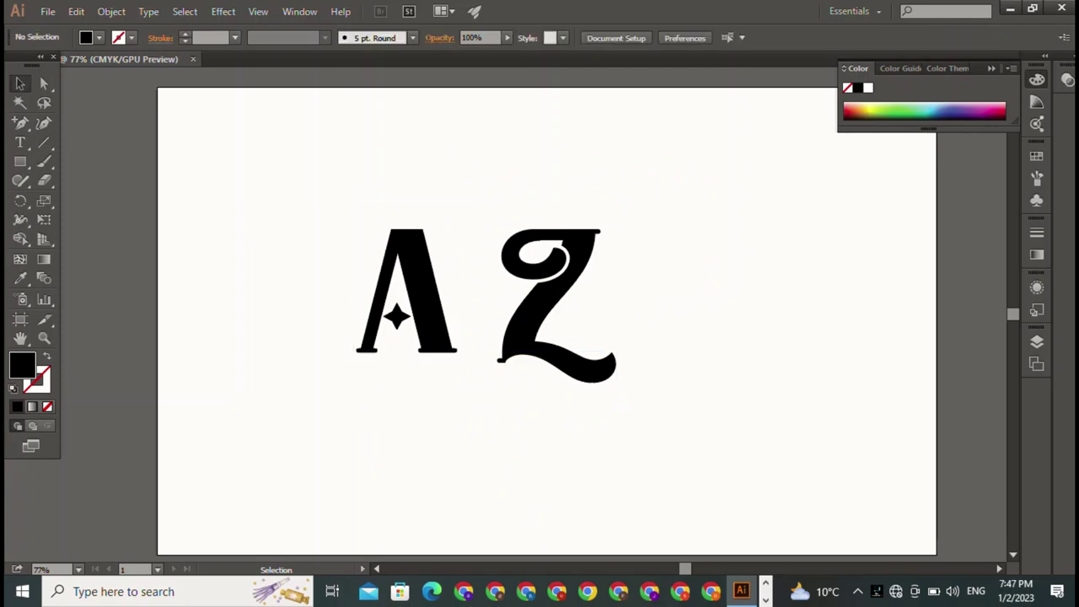
Tighten the A–Z kerning, then delete the Z so only the A remains
key("t")
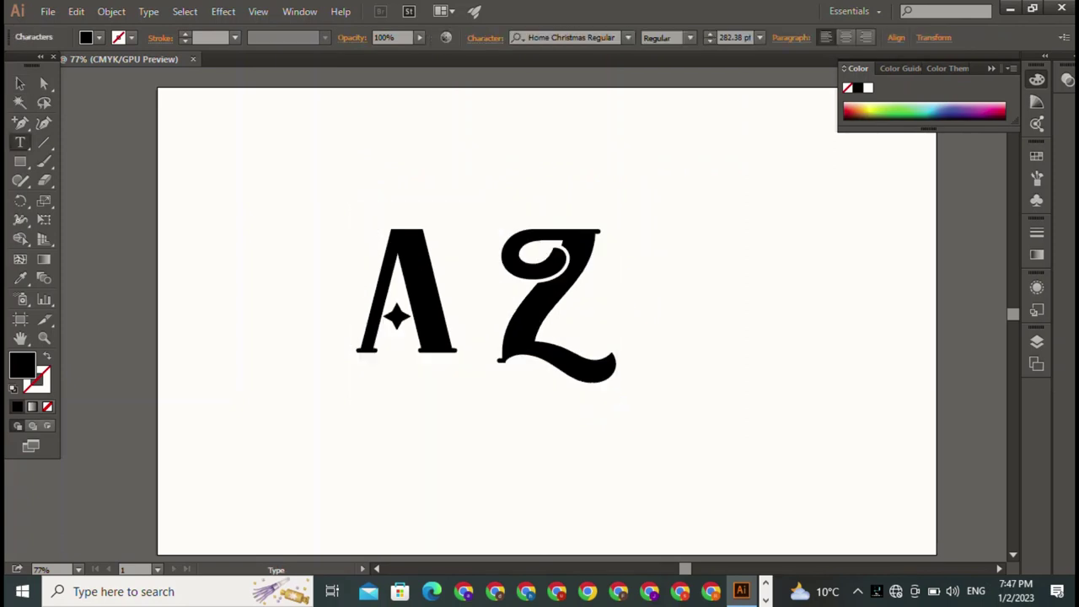
key("alt+Left")
key("alt+Left")
key("alt+Left")
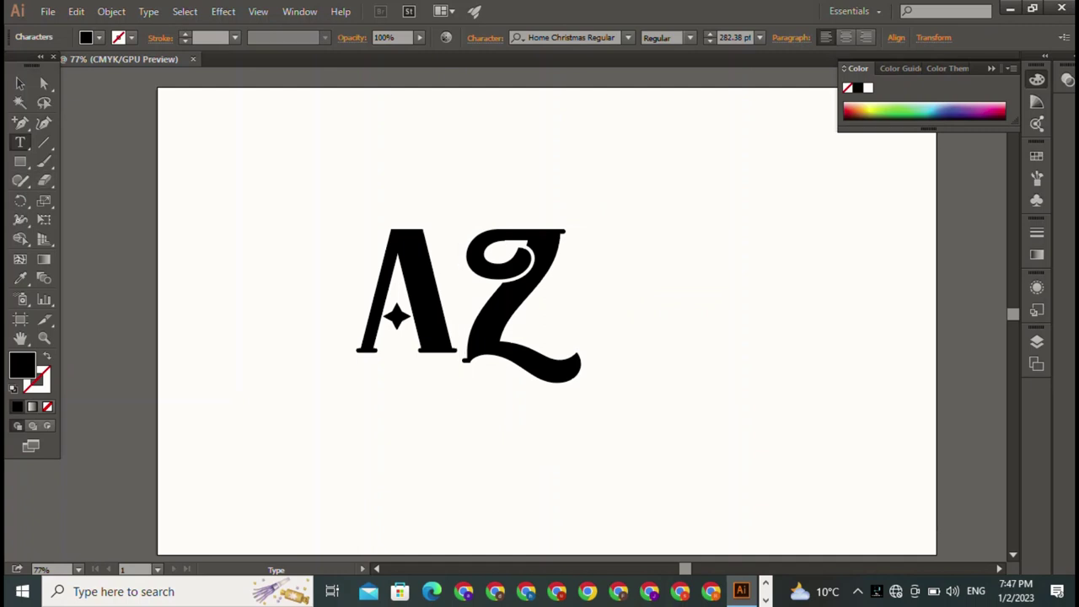
key("Escape")
key("ctrl+shift+a")
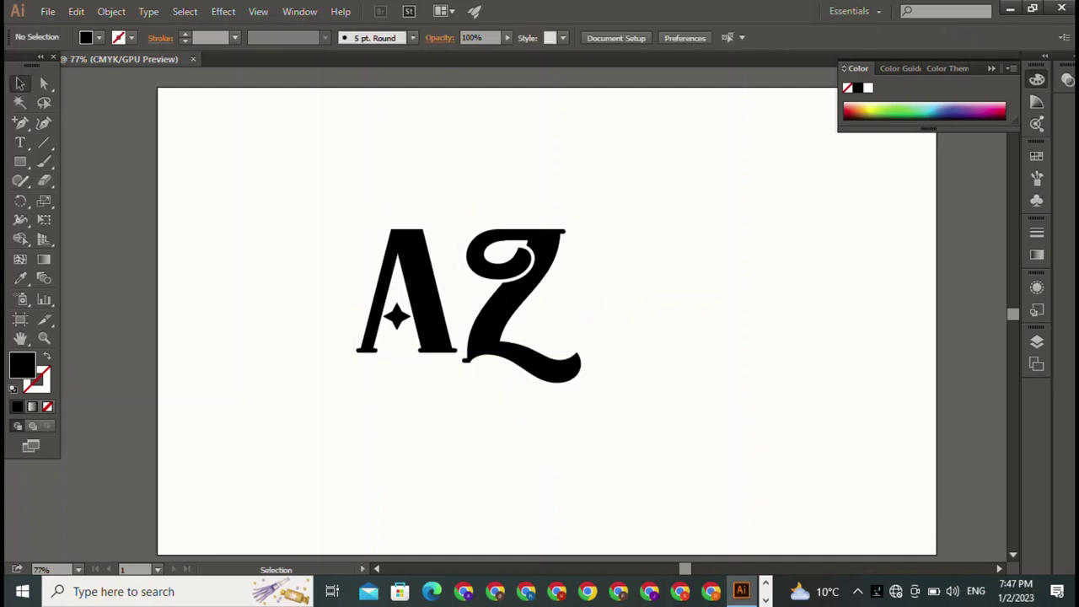
key("ctrl+a")
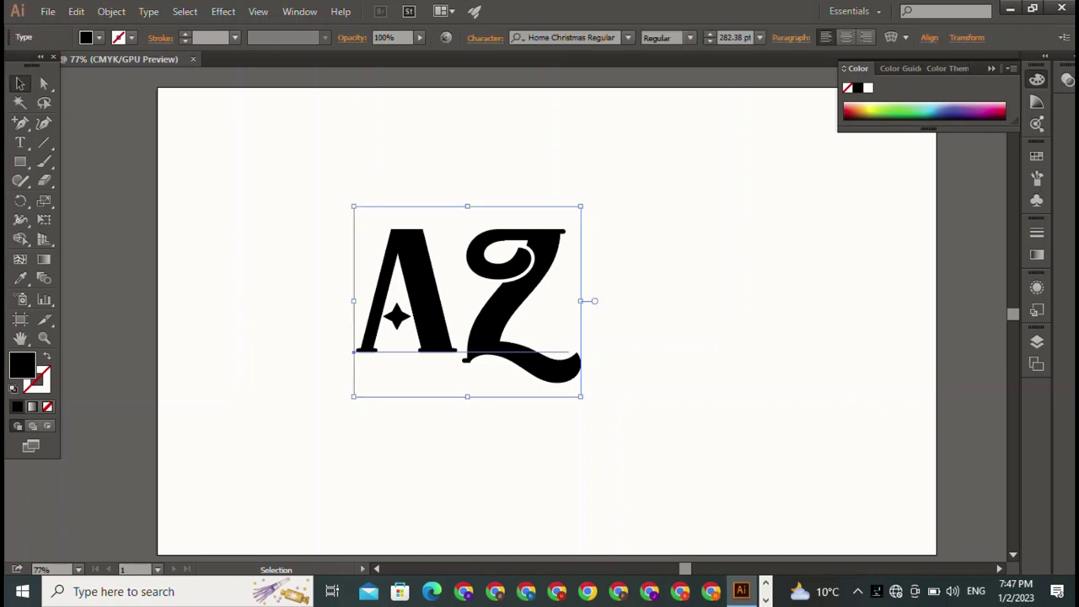
key("t")
key("ctrl+a")
key("ctrl+shift+a")
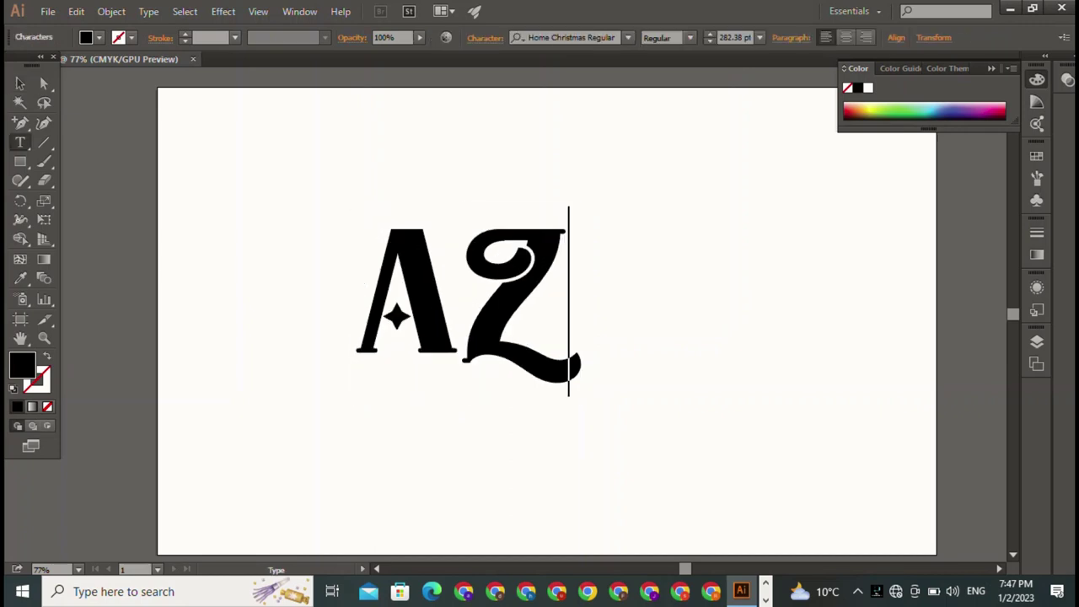
key("BackSpace")
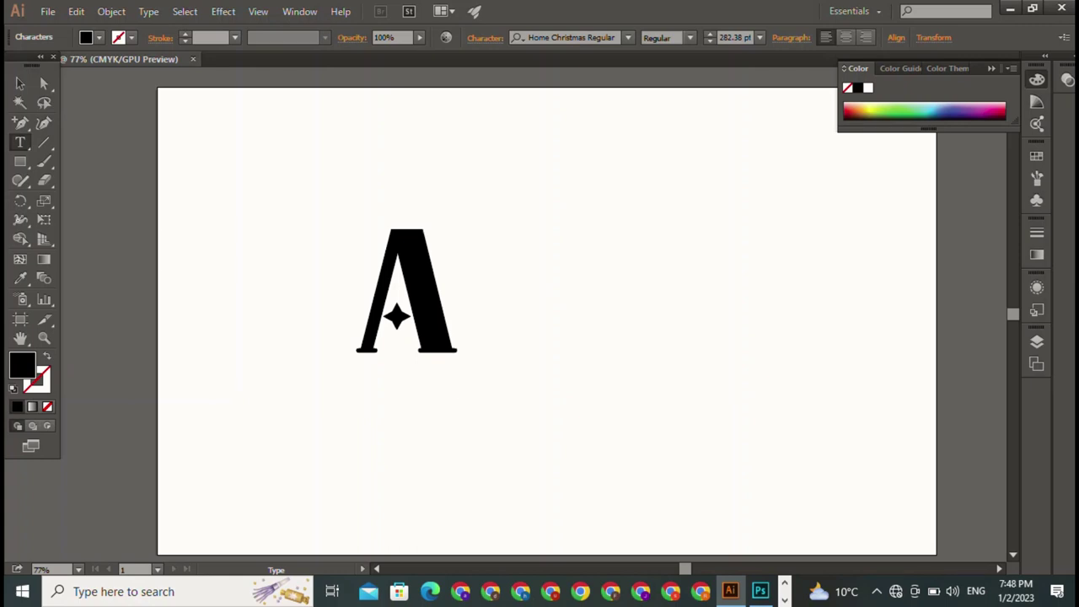
key("Escape")
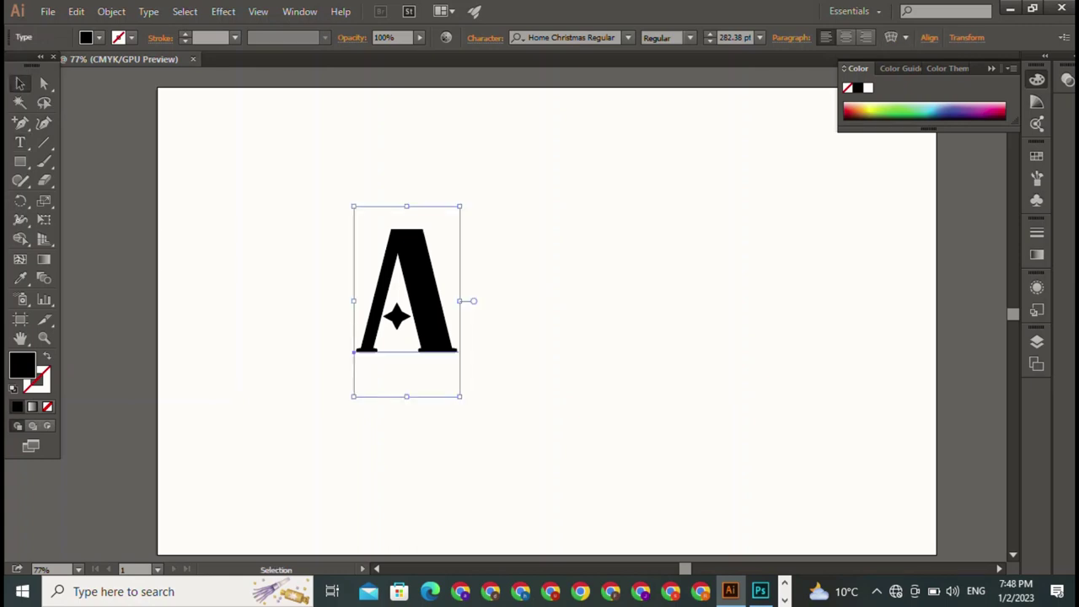
Create a separate Z text object, scale it to about 294 pt and tuck it against the A
left_click(20, 143)
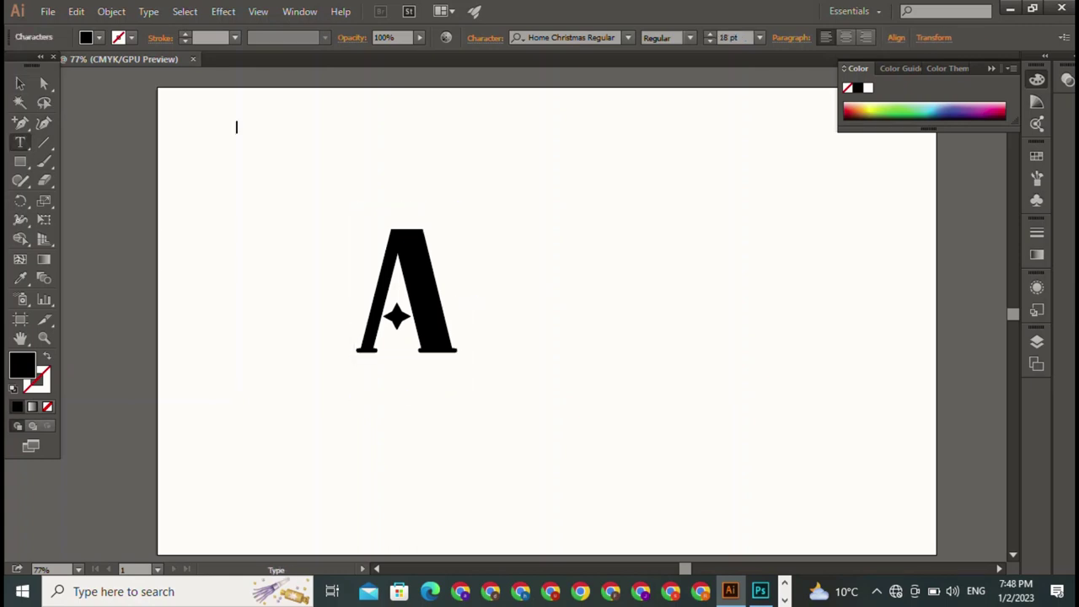
left_click(413, 295)
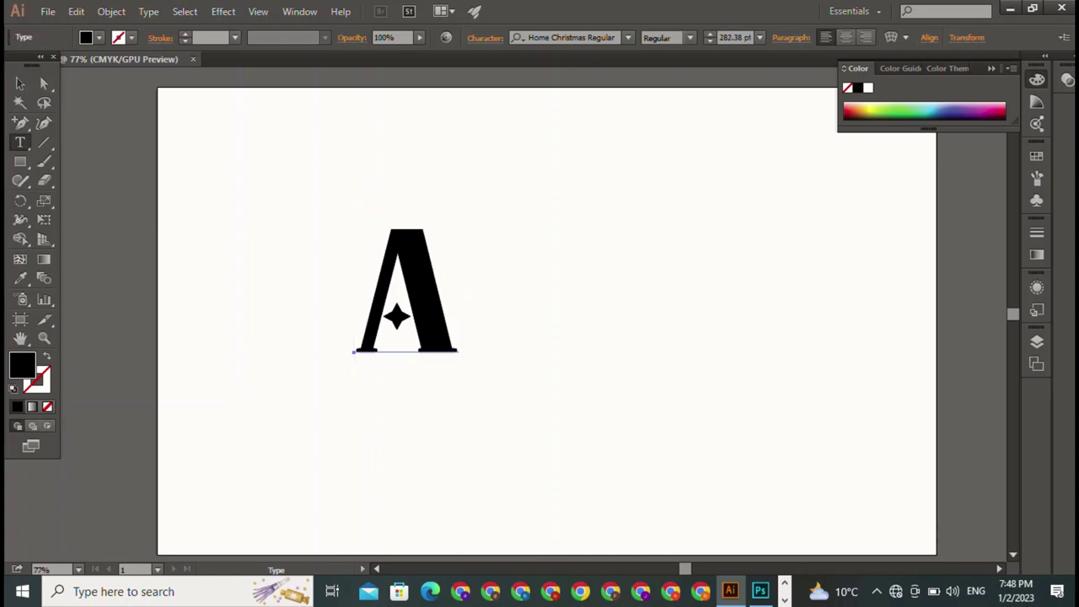
key("ctrl+shift+a")
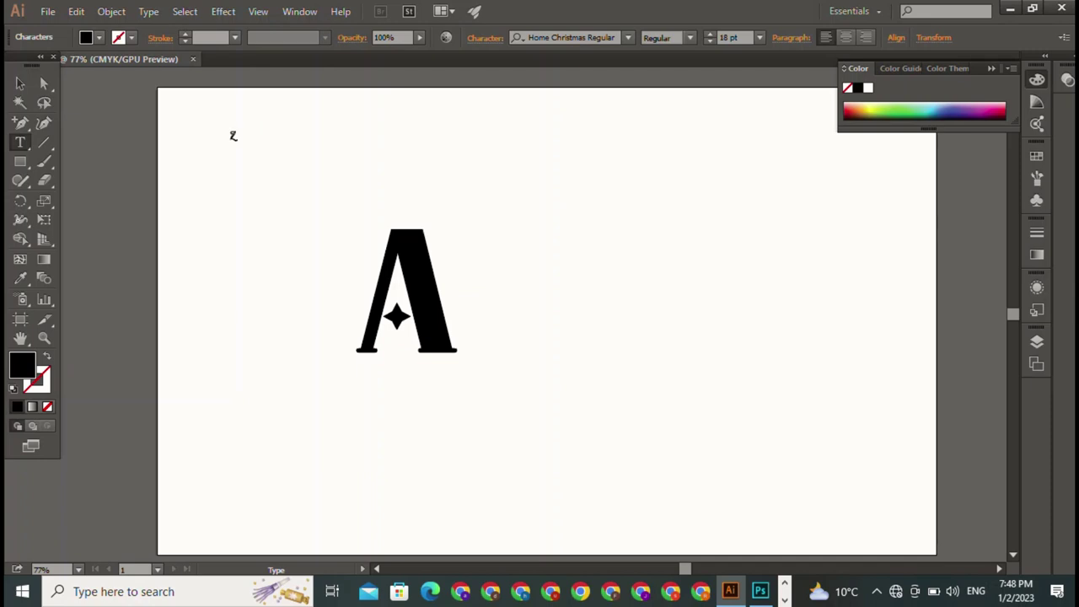
left_click(234, 135)
key("Escape")
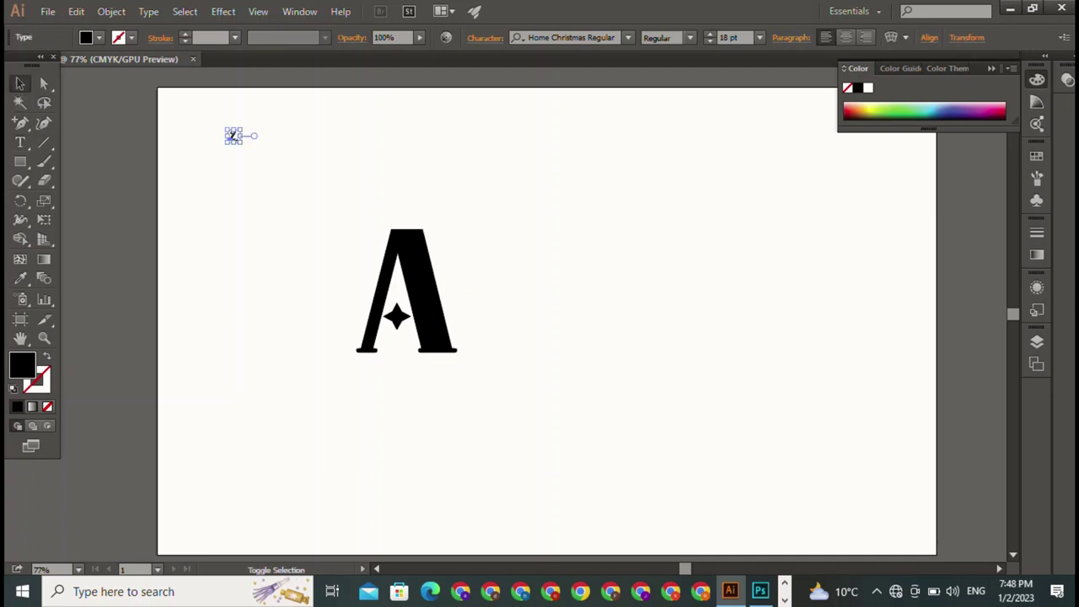
left_click_drag(236, 138, 433, 332)
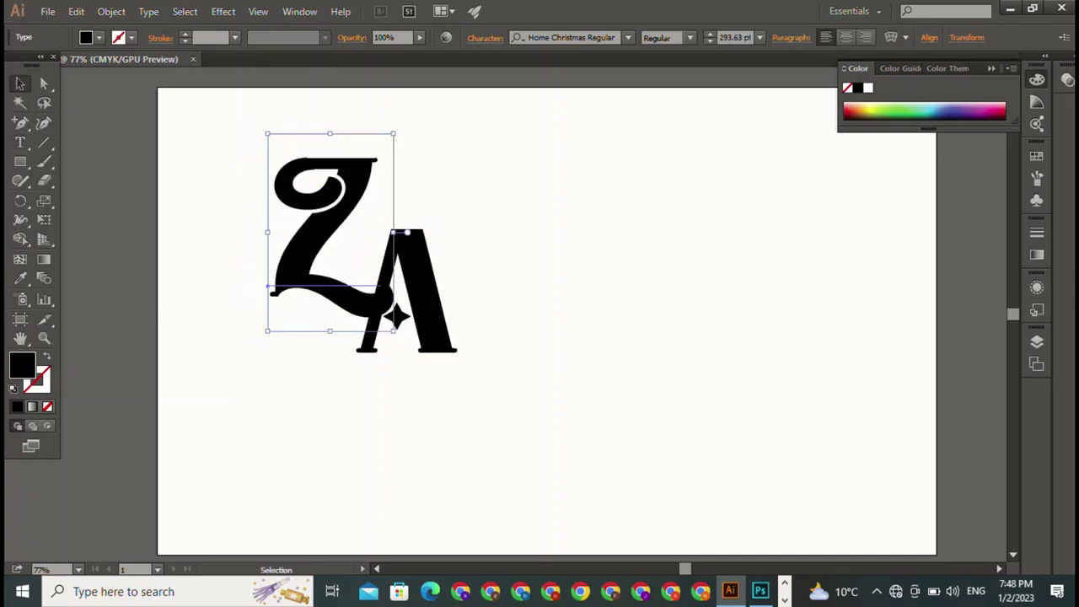
left_click_drag(329, 236, 518, 304)
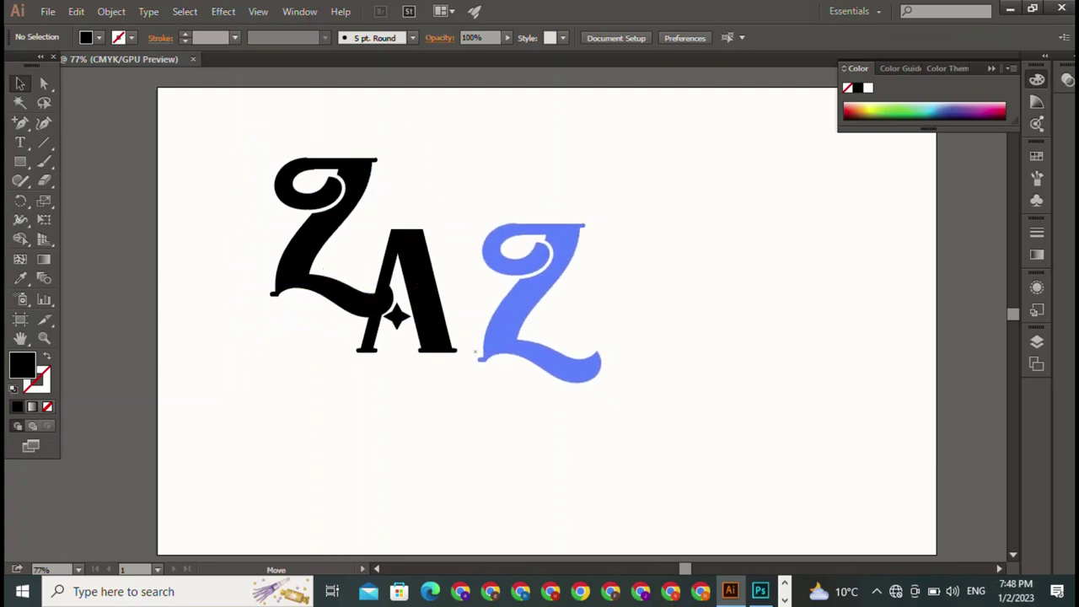
left_click_drag(518, 303, 506, 295)
Shrink the Z slightly and nudge it into place against the A
key("ctrl+shift+a")
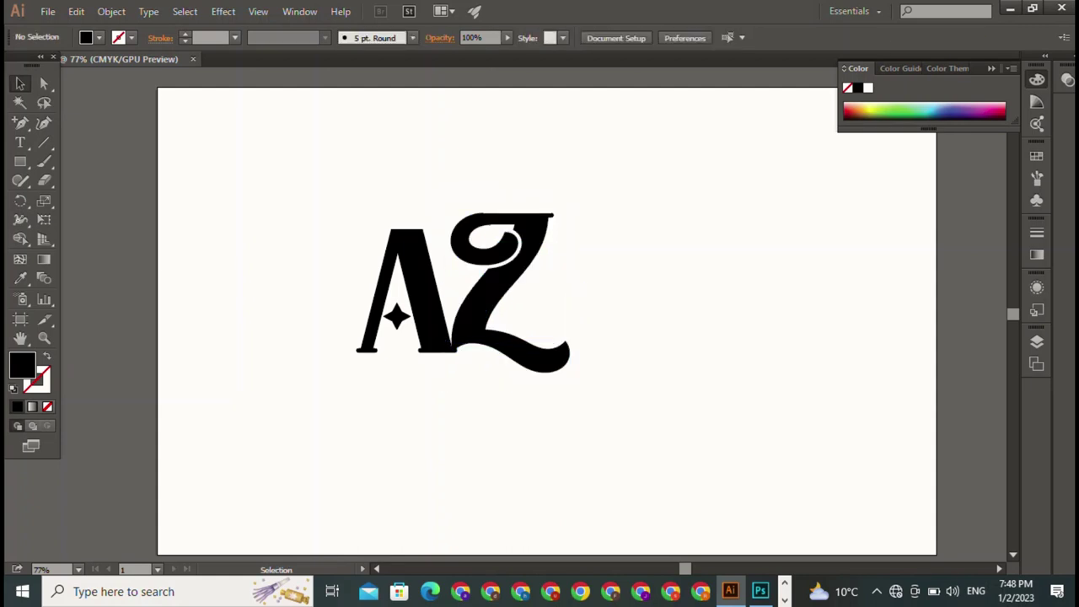
left_click(506, 295)
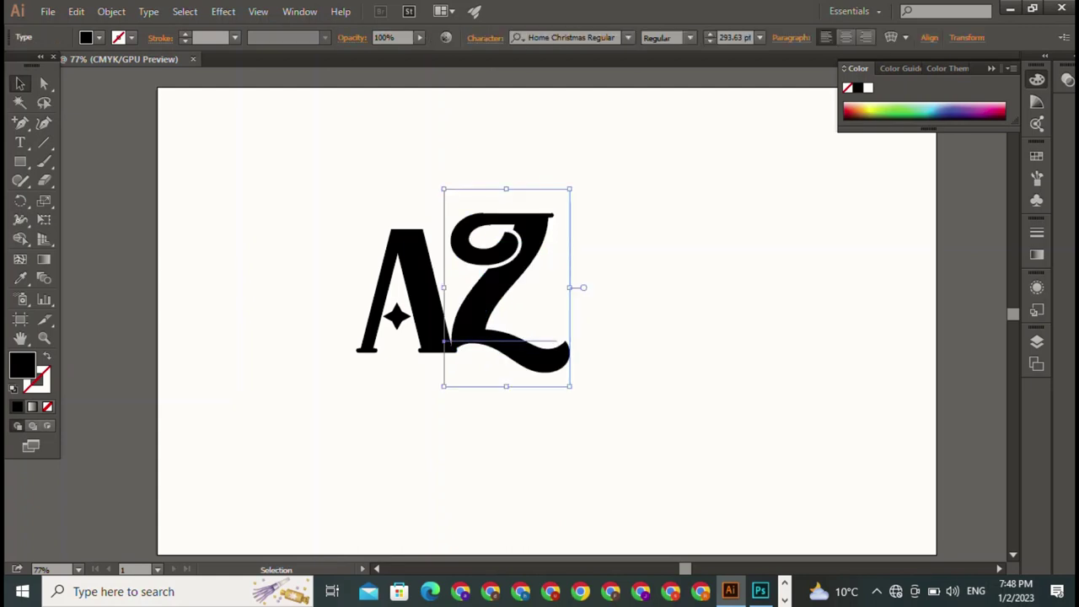
left_click_drag(570, 189, 557, 213)
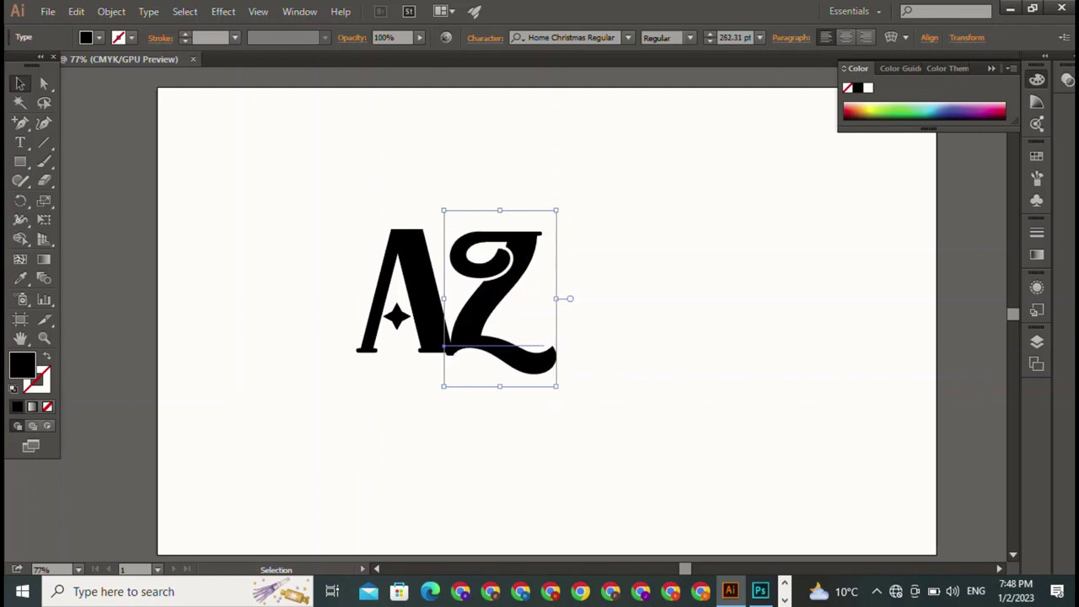
key("ctrl+shift+a")
left_click_drag(507, 295, 506, 288)
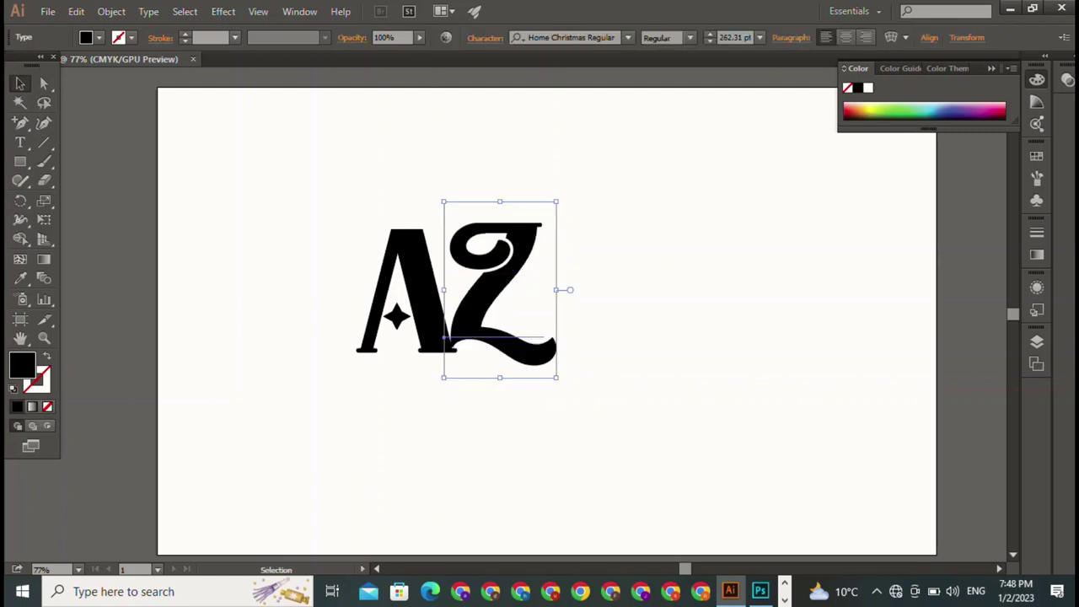
key("ctrl+shift+a")
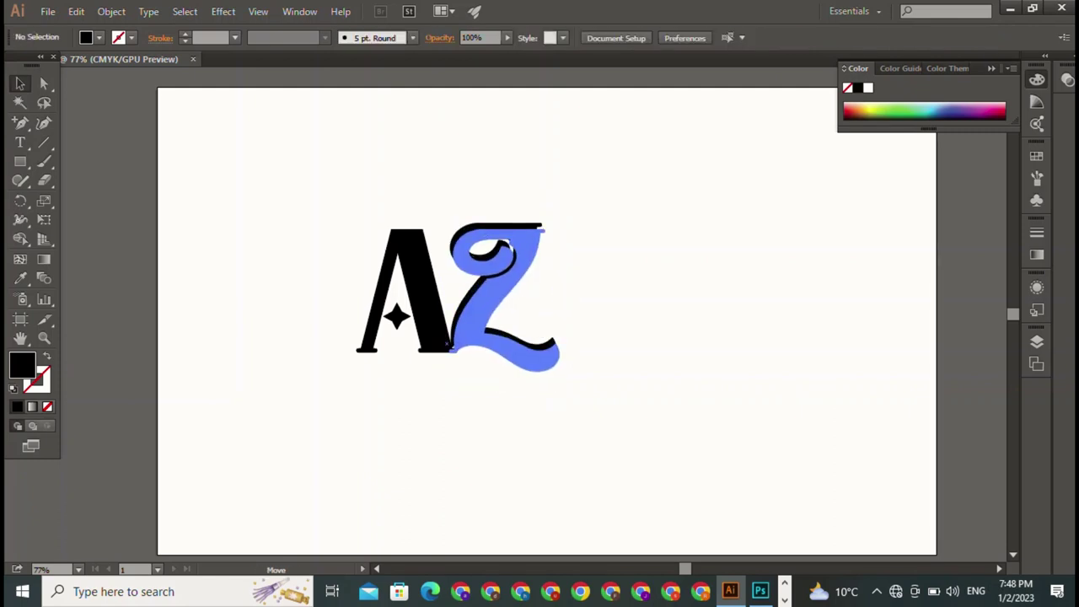
left_click_drag(503, 294, 506, 298)
key("ctrl+shift+a")
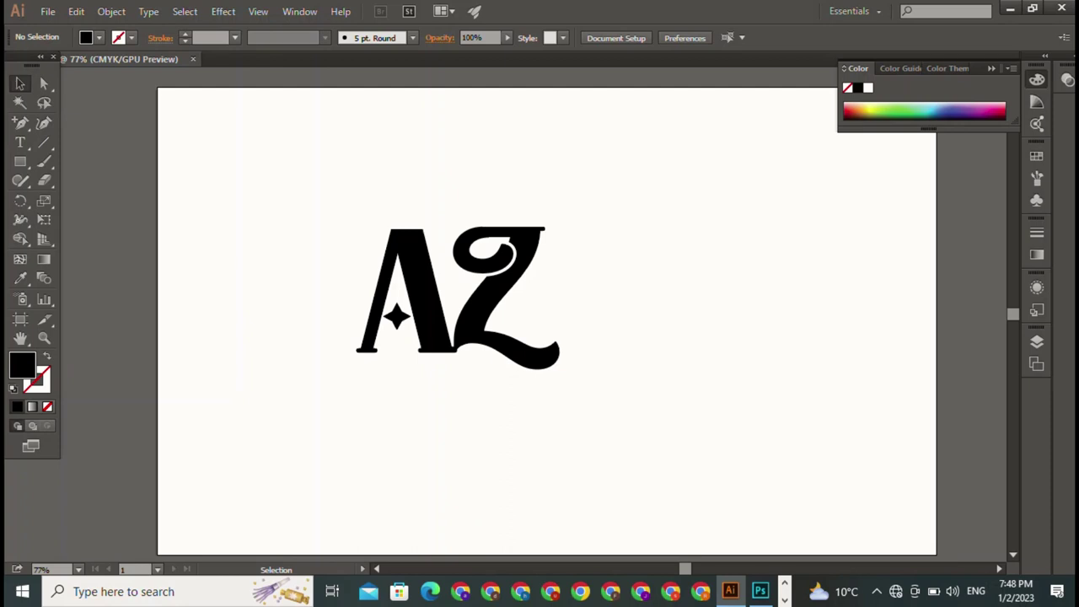
Move the AZ lettering toward the artboard's upper right
left_click_drag(539, 320, 578, 309)
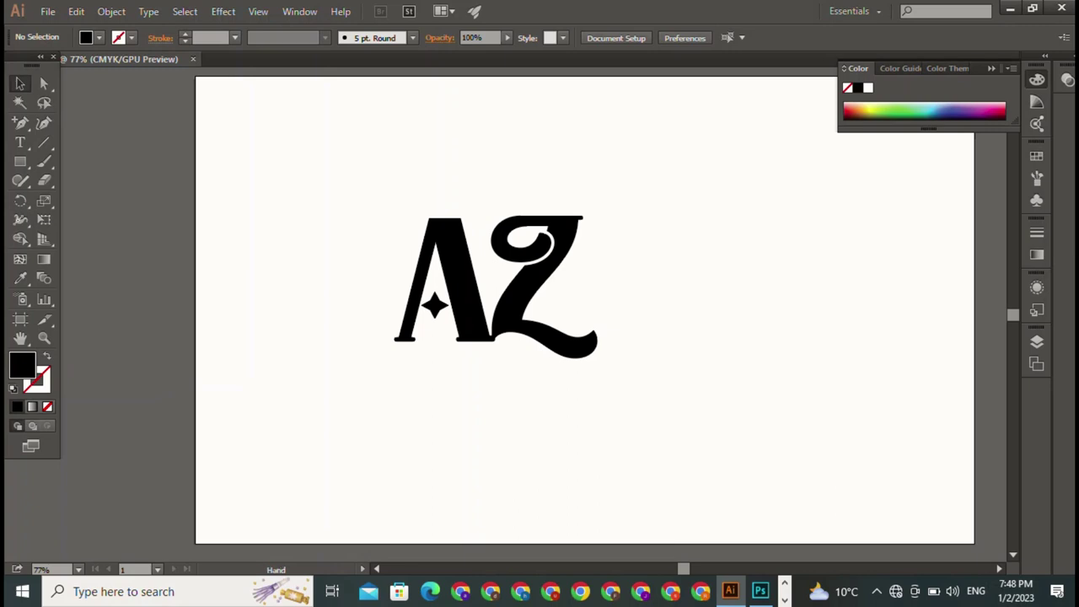
left_click_drag(504, 290, 362, 320)
left_click(363, 320)
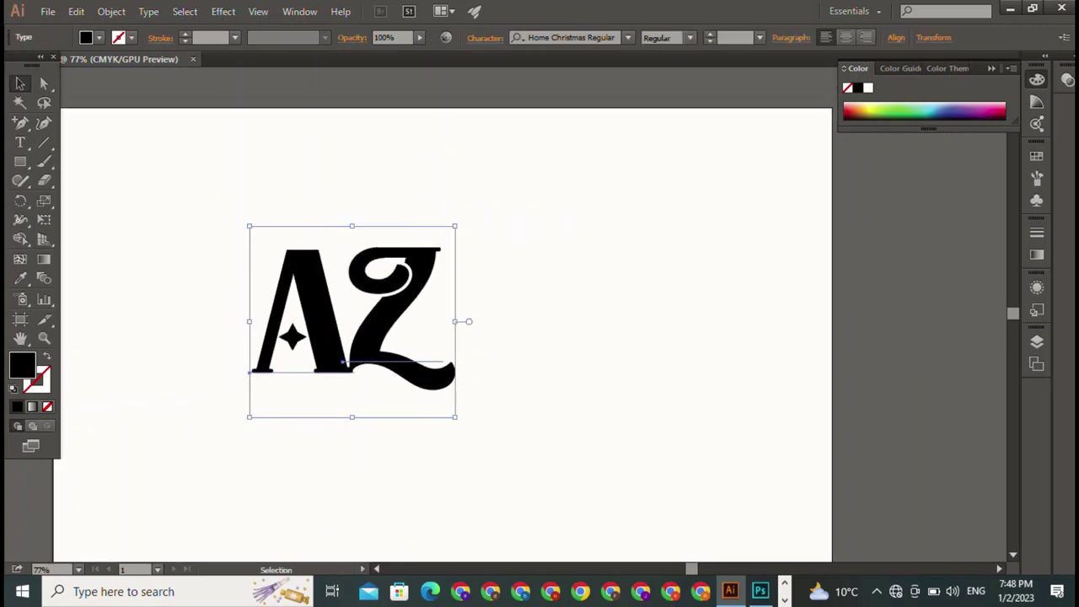
left_click_drag(362, 320, 664, 203)
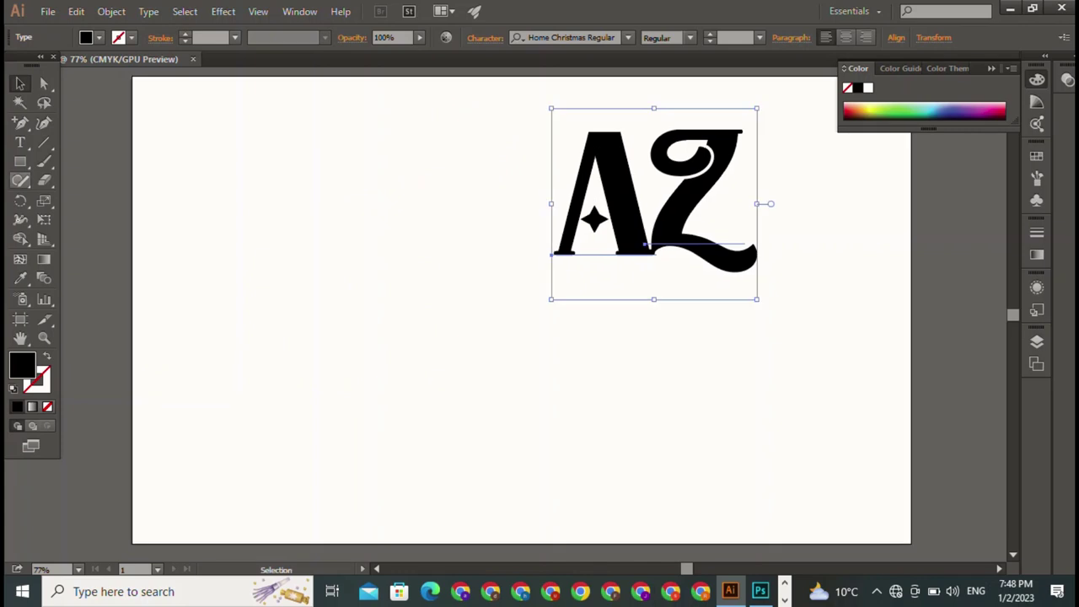
Draw a black square, duplicate it, and rotate one copy into a diamond below the AZ lettering
key("m")
left_click_drag(216, 123, 398, 303)
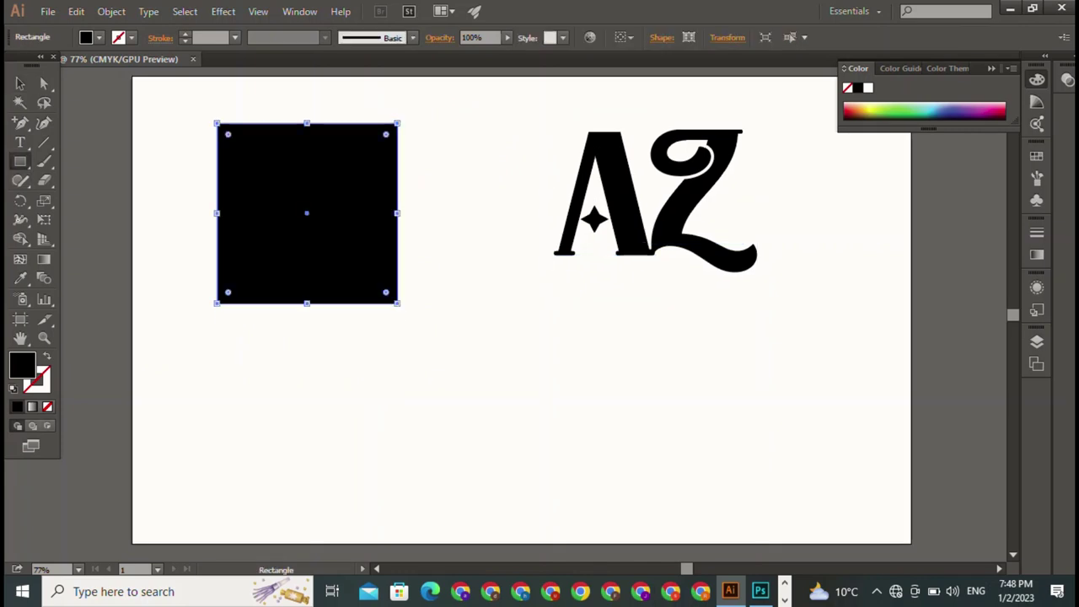
key("v")
left_click_drag(305, 213, 375, 341)
key("ctrl+shift+a")
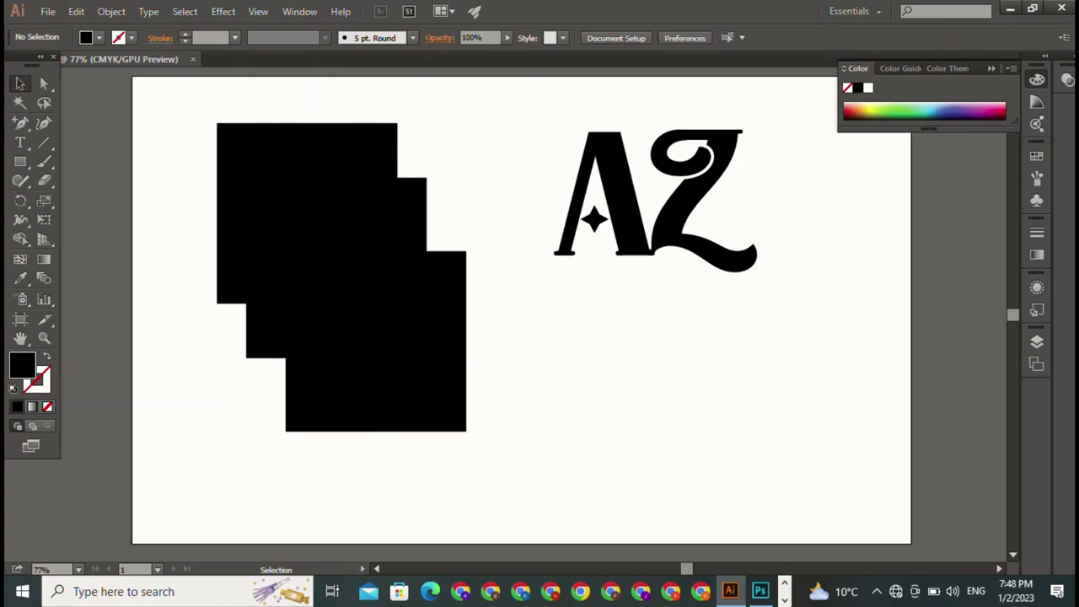
left_click_drag(306, 212, 607, 427)
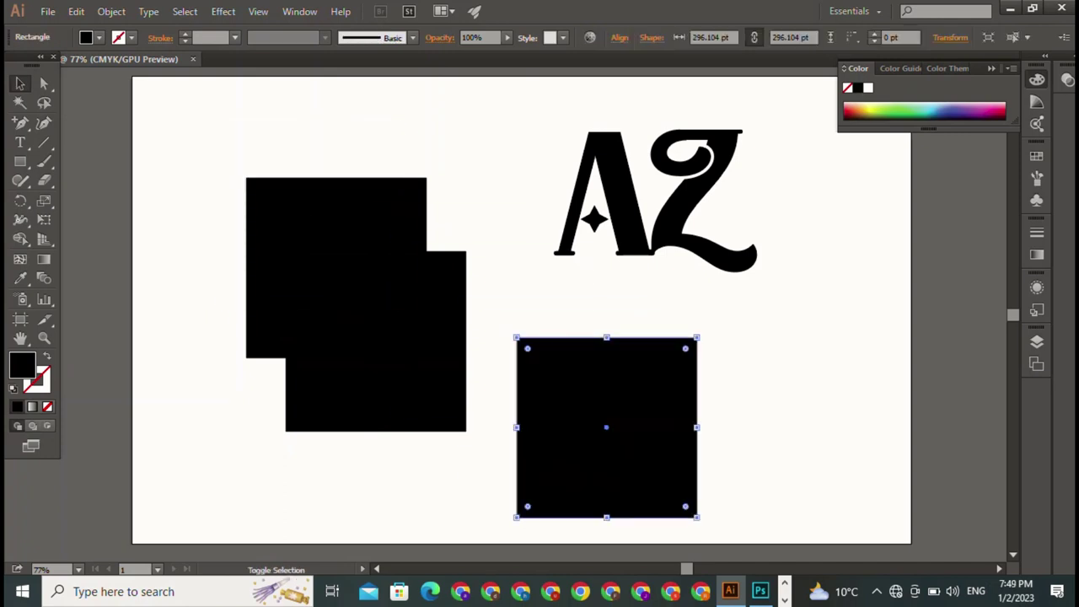
left_click_drag(701, 334, 794, 397)
Rotate the front square 45°, round its corners, and place it over the lower diamond
left_click(375, 353)
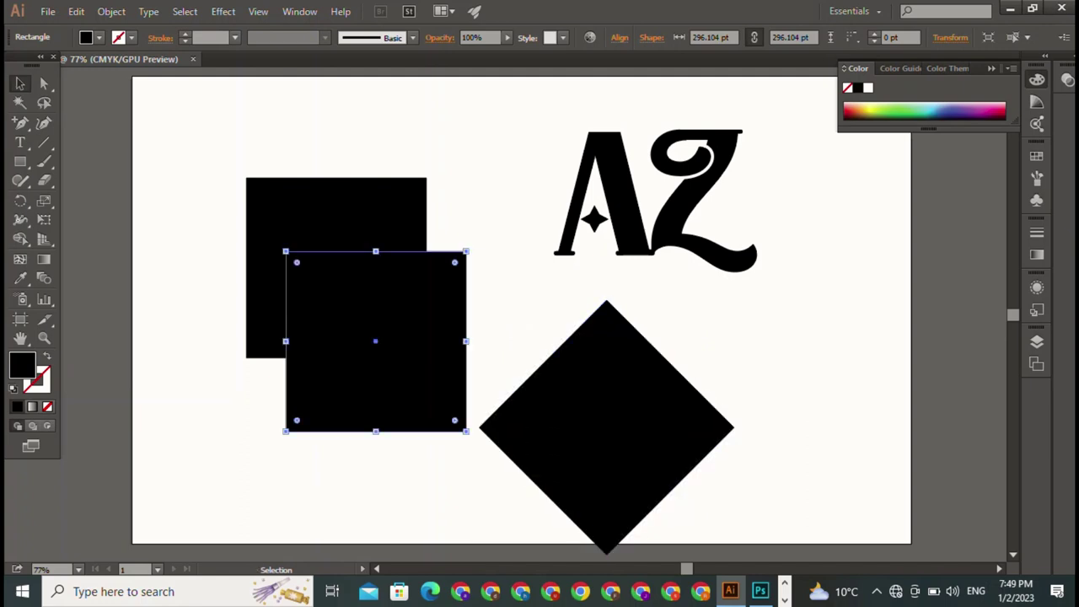
key("shift")
left_click_drag(530, 289, 557, 327)
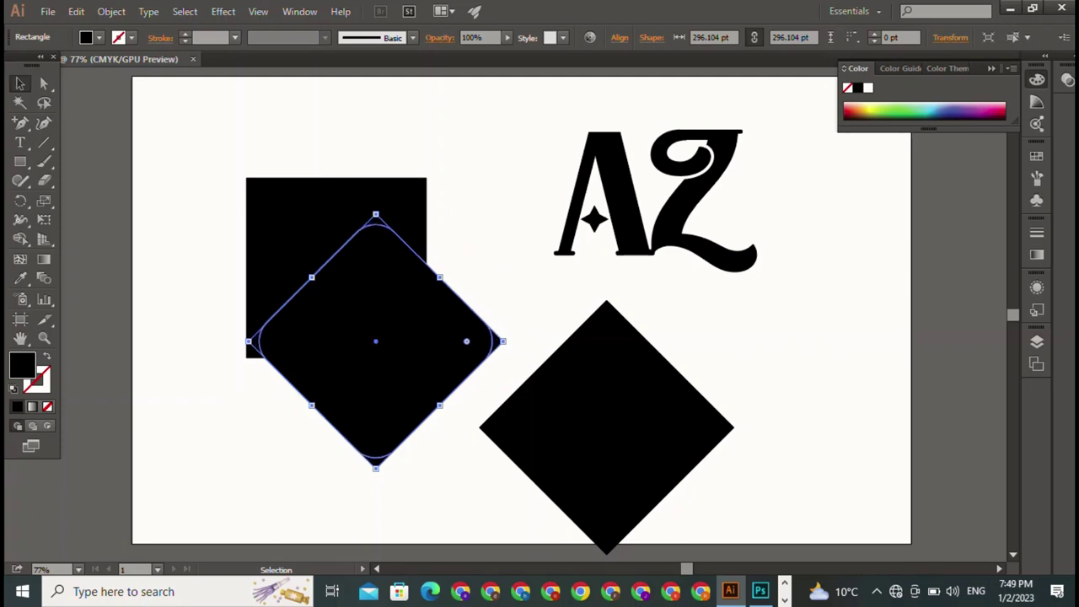
left_click_drag(486, 340, 477, 340)
left_click_drag(375, 380, 584, 465)
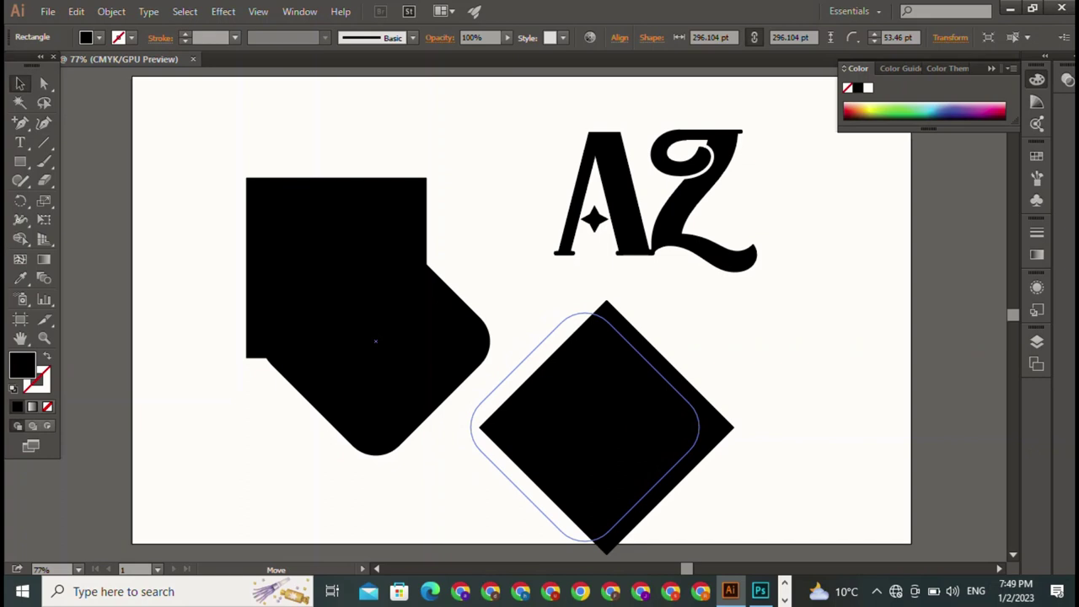
left_click(335, 268)
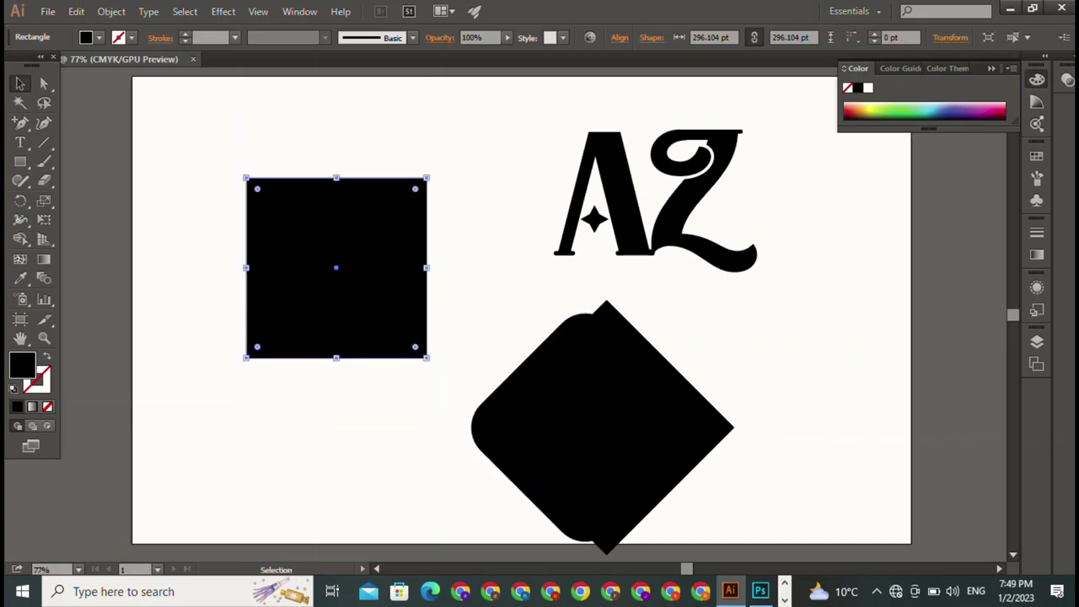
Rotate the last square into a diamond and move it onto the rounded diamond
left_click_drag(436, 175, 472, 268)
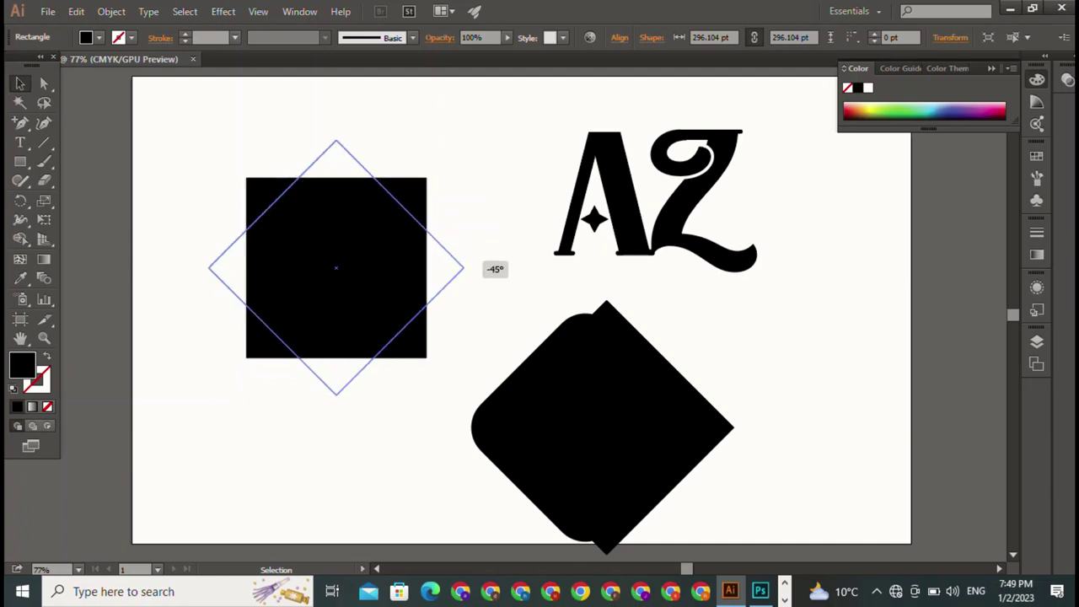
mouse_move(335, 268)
left_mouse_down()
mouse_move(631, 422)
mouse_move(563, 428)
left_mouse_up()
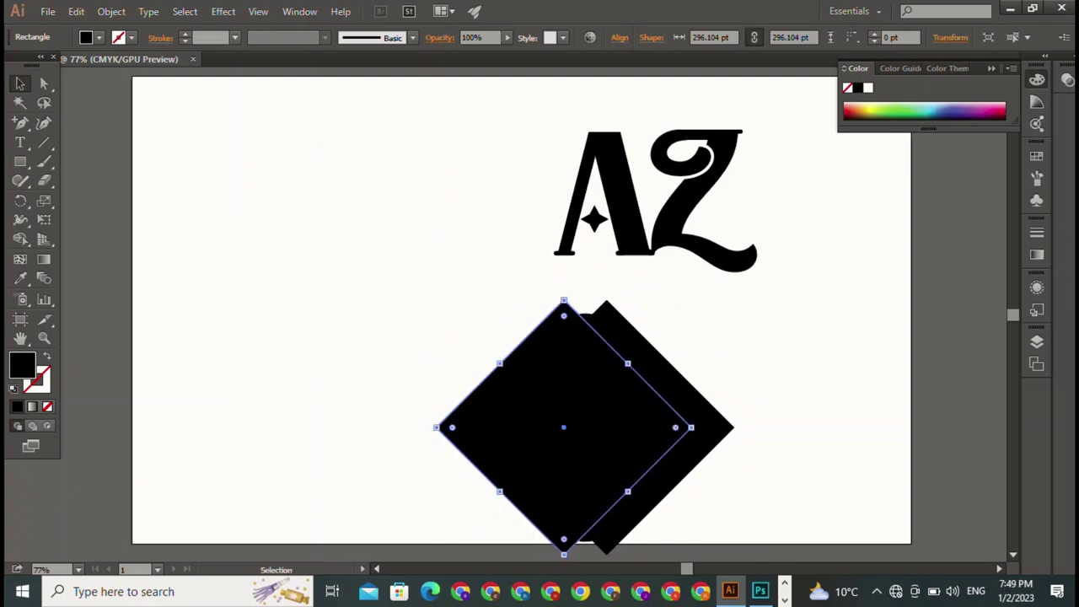
key("ctrl+shift+a")
Give the rounded diamond no fill and a 4 pt black stroke
left_click(584, 427)
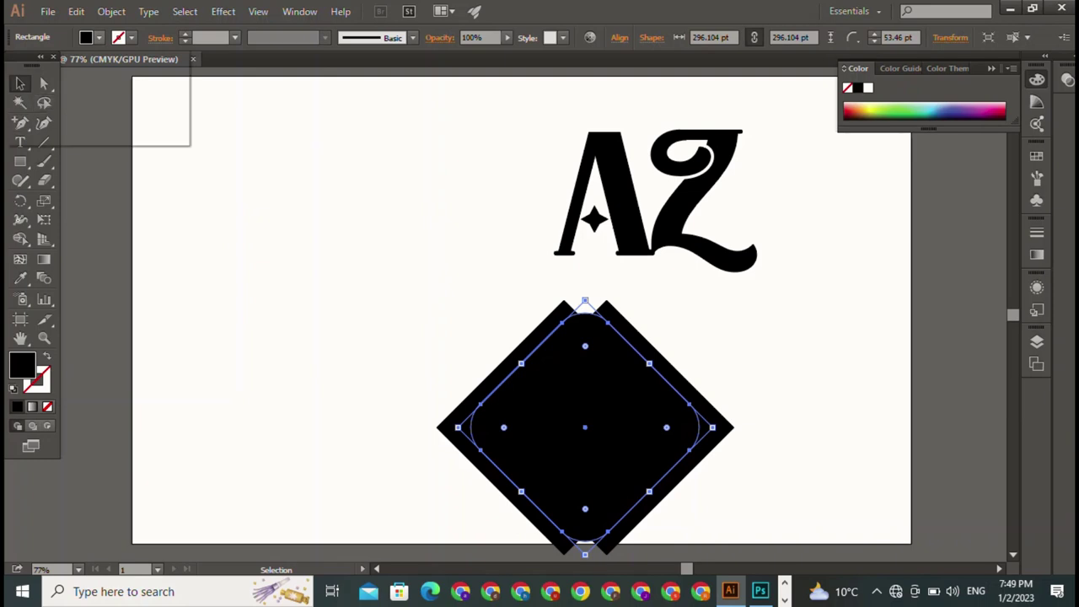
left_click(13, 64)
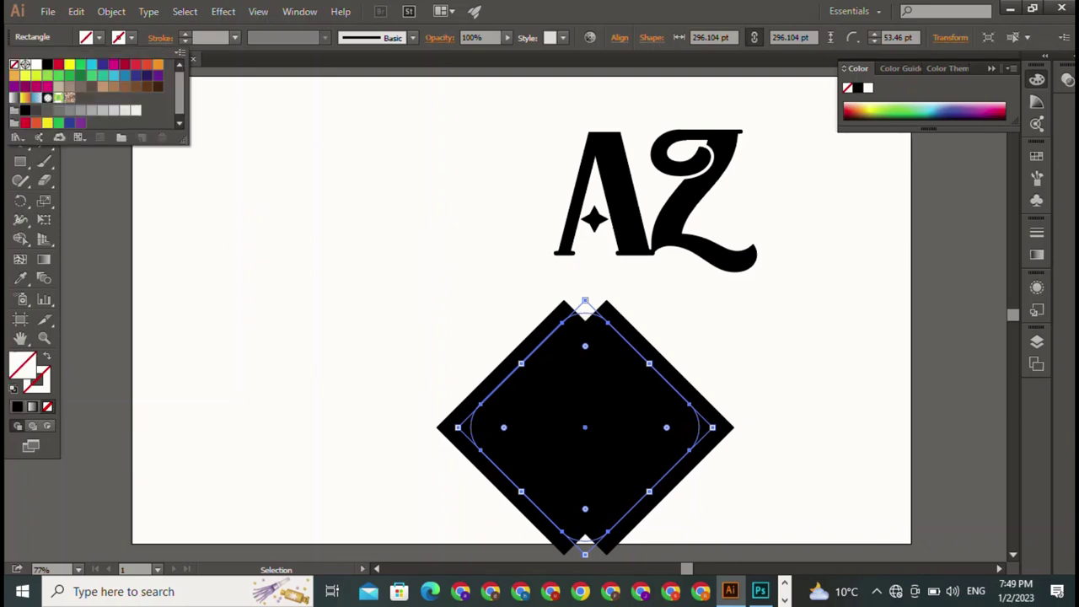
left_click(125, 37)
left_click(47, 62)
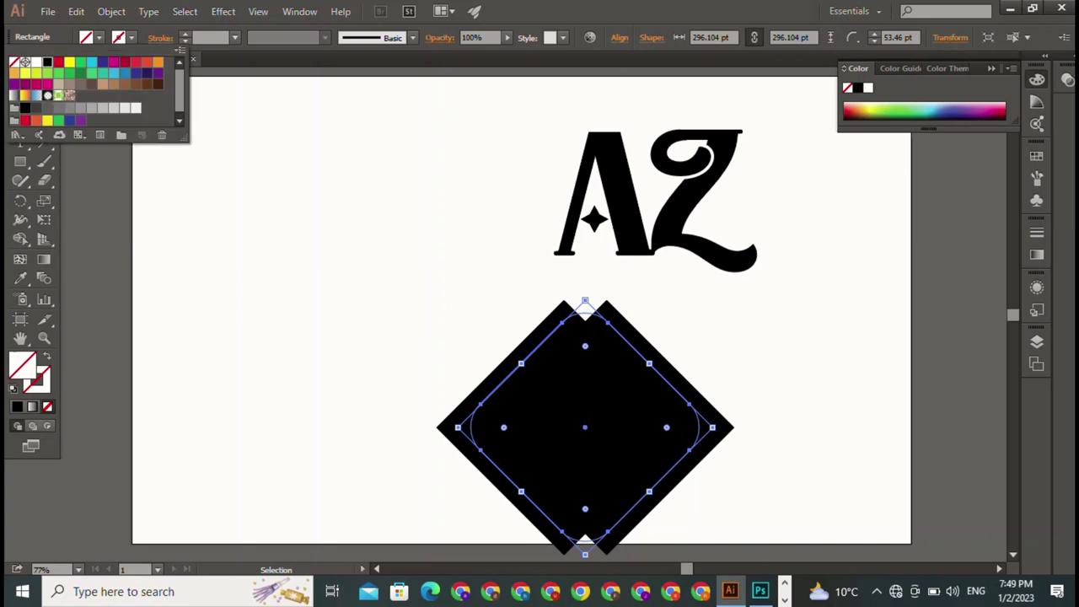
left_click(184, 34)
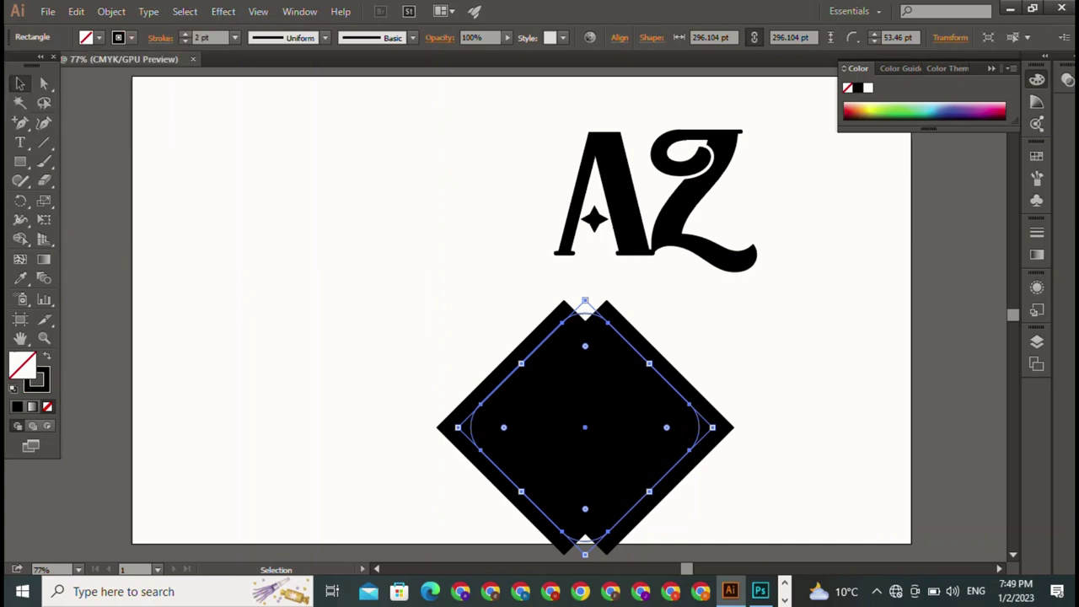
left_click(184, 34)
left_click(184, 34)
left_click(184, 34)
key("ctrl+shift+a")
Give the right diamond a 4 pt black stroke and remove its fill
left_click(623, 422)
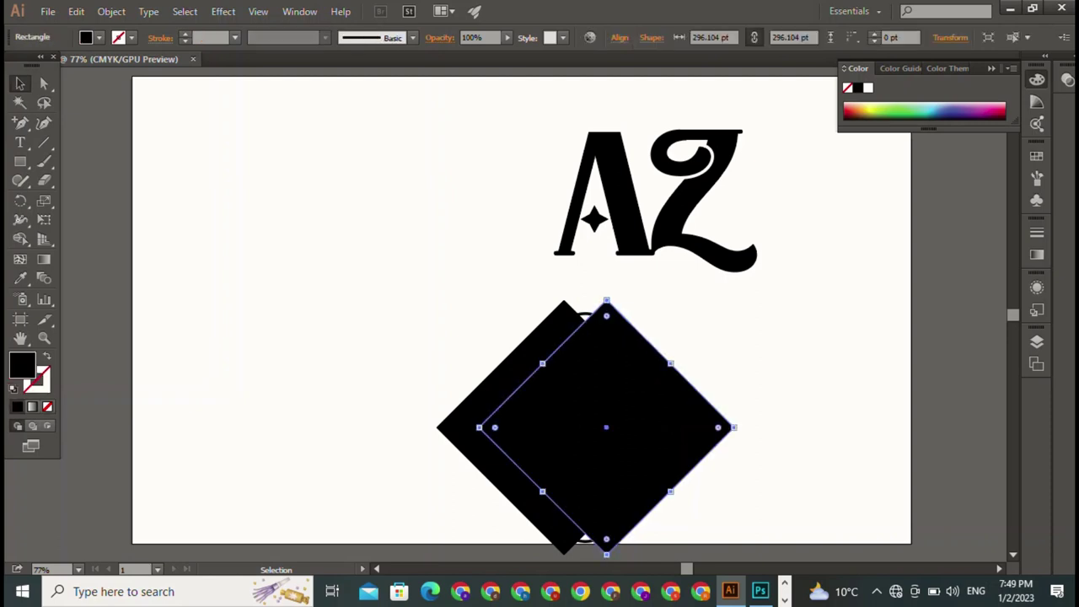
left_click(131, 37)
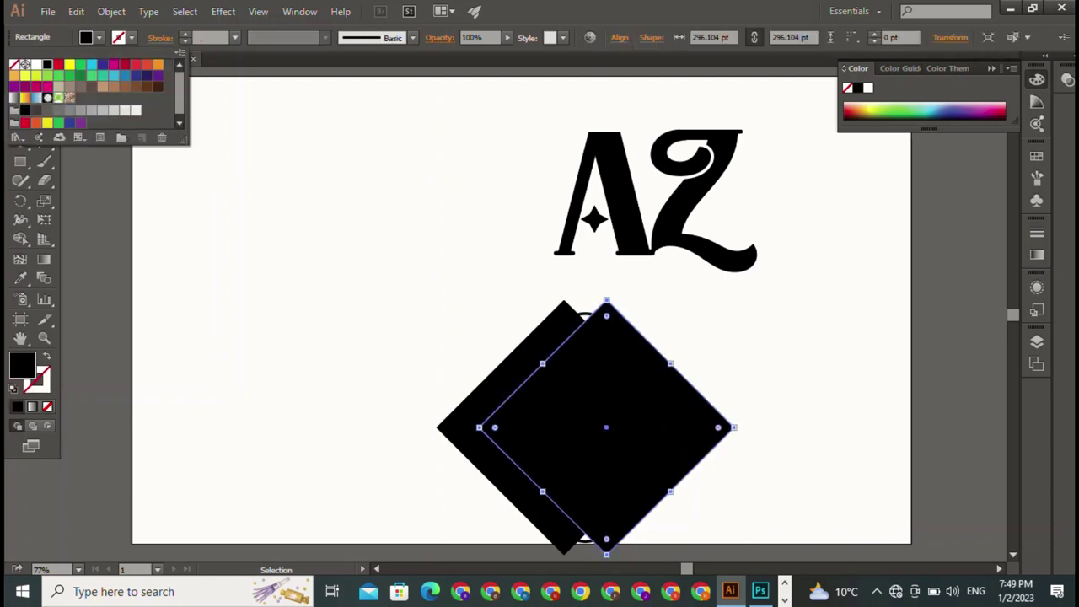
left_click(26, 65)
left_click(185, 34)
left_click(184, 34)
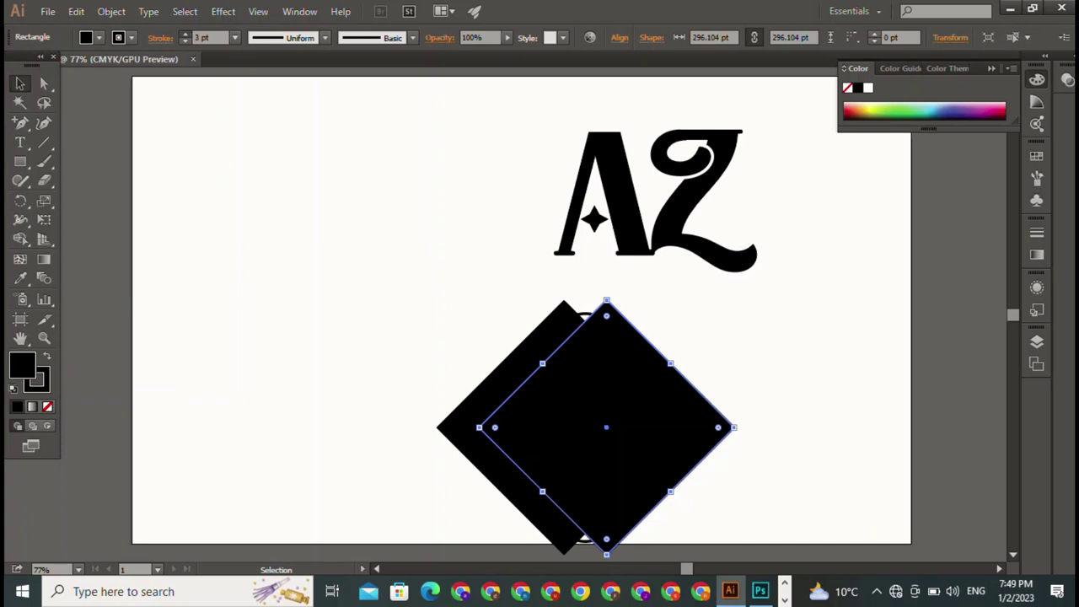
left_click(184, 33)
left_click(131, 37)
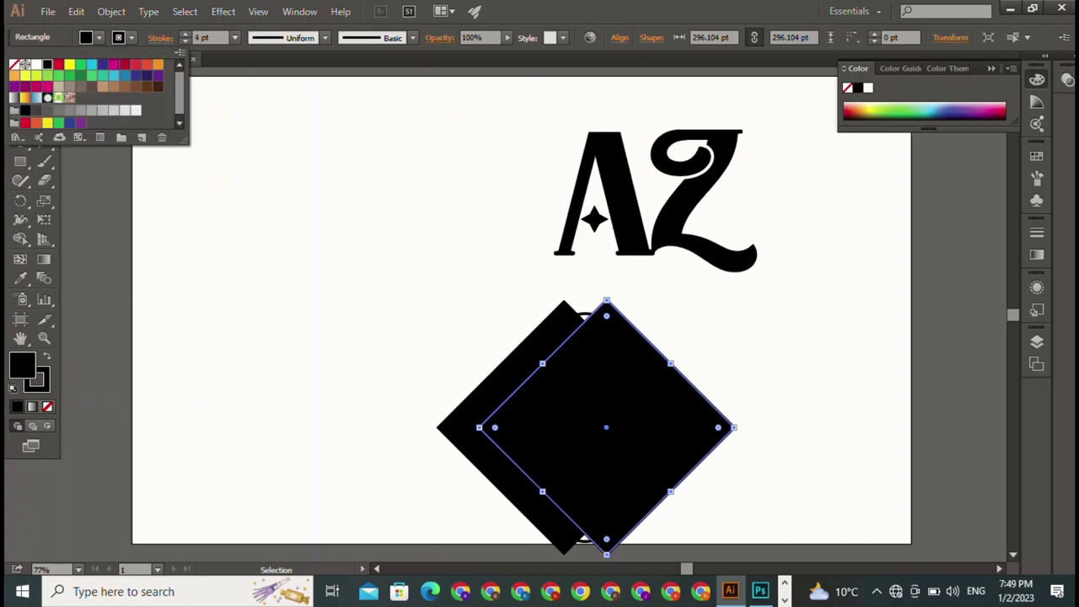
left_click(14, 64)
key("Escape")
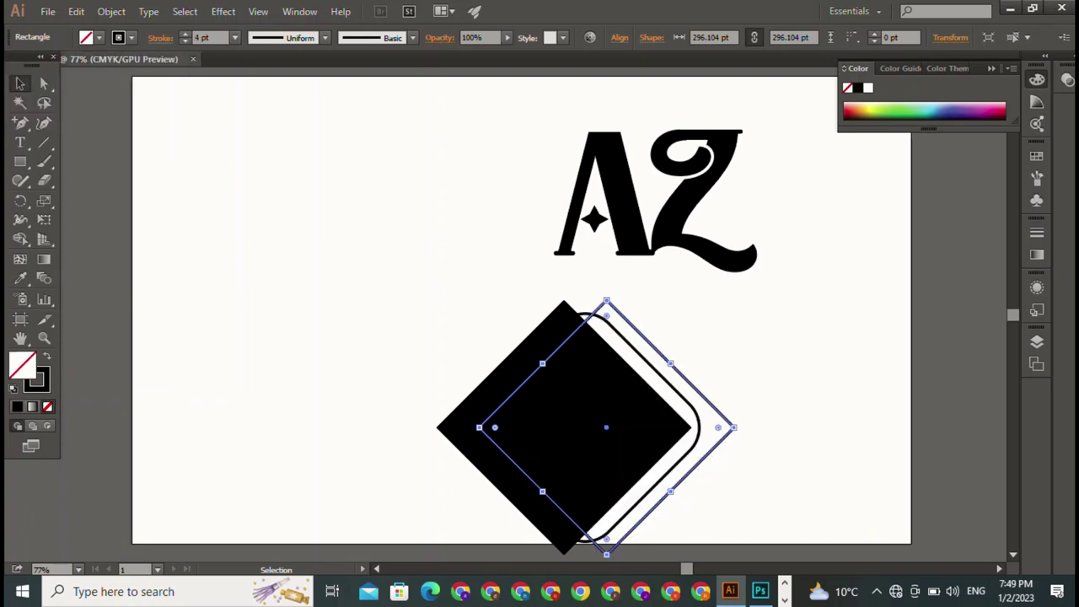
Remove the black fill from the left diamond
left_click(540, 405)
left_click(99, 37)
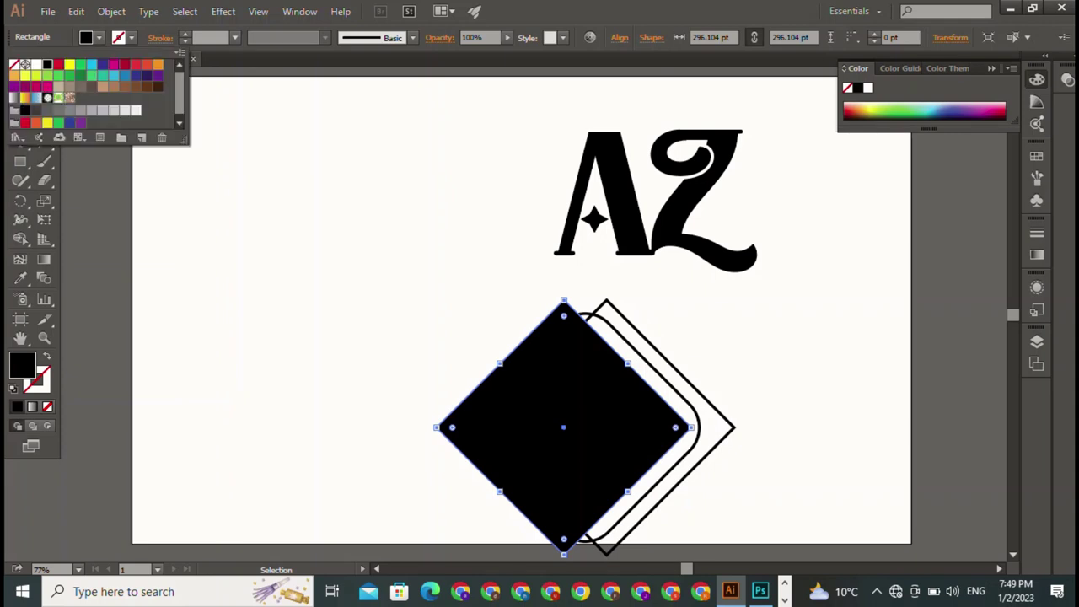
left_click(13, 64)
Give the left diamond a 4 pt black stroke
key("Escape")
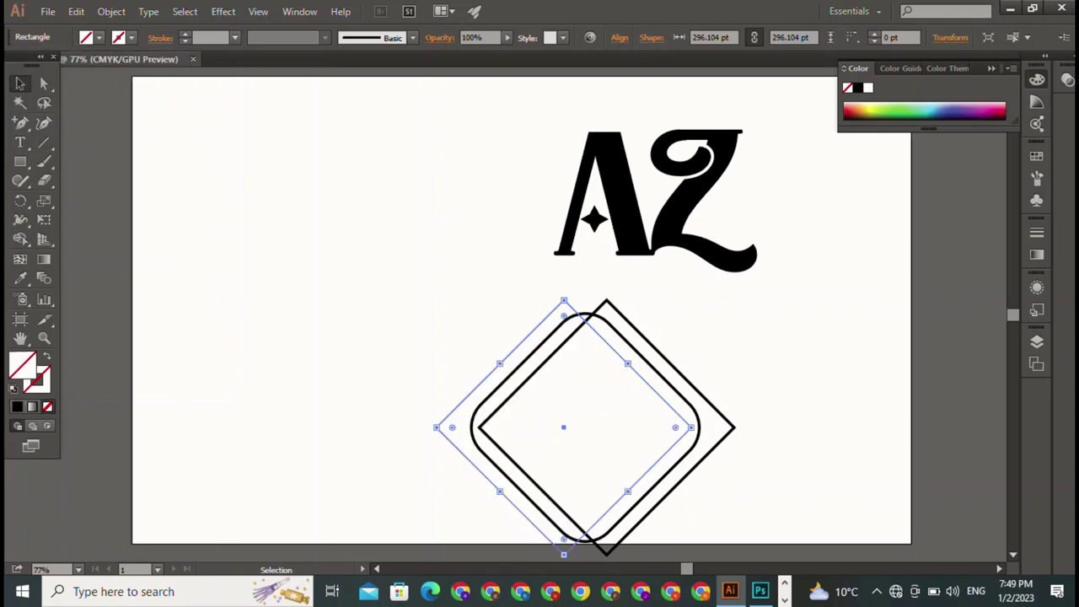
left_click(132, 38)
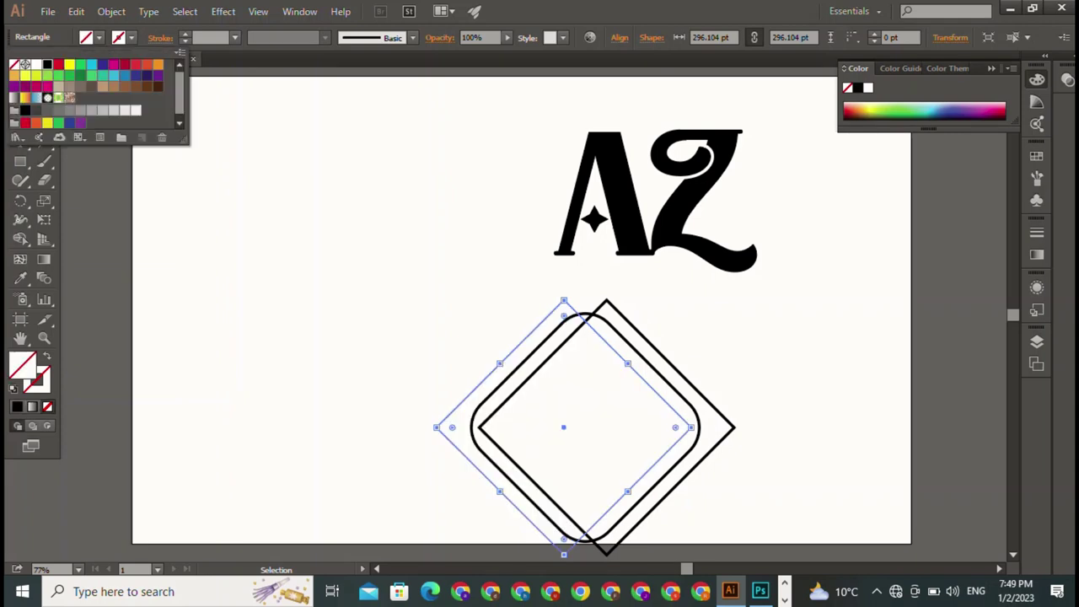
left_click(48, 64)
left_click(185, 34)
left_click(185, 34)
left_click(185, 34)
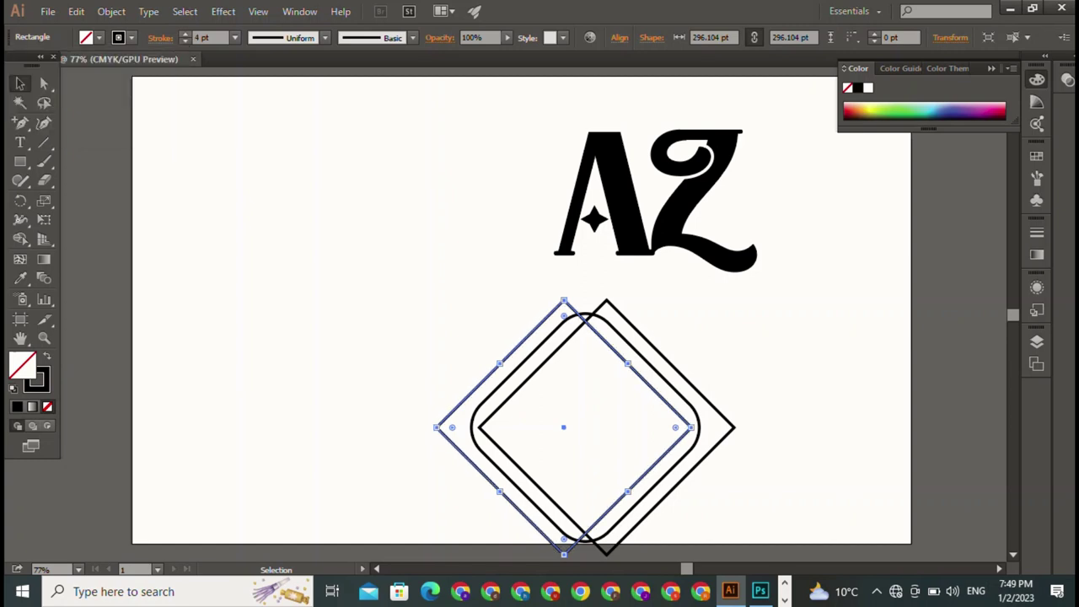
Move all three diamond outlines up beside the AZ letters, then drag the Z away from the A
left_click_drag(527, 302, 394, 408)
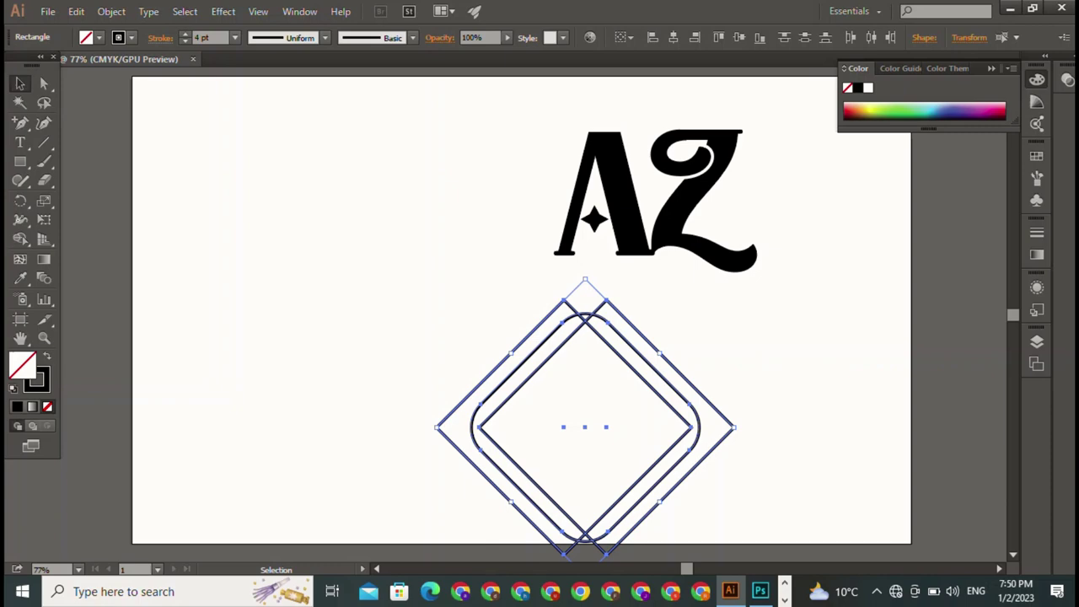
mouse_move(640, 371)
left_mouse_down()
mouse_move(567, 306)
mouse_move(501, 218)
left_mouse_up()
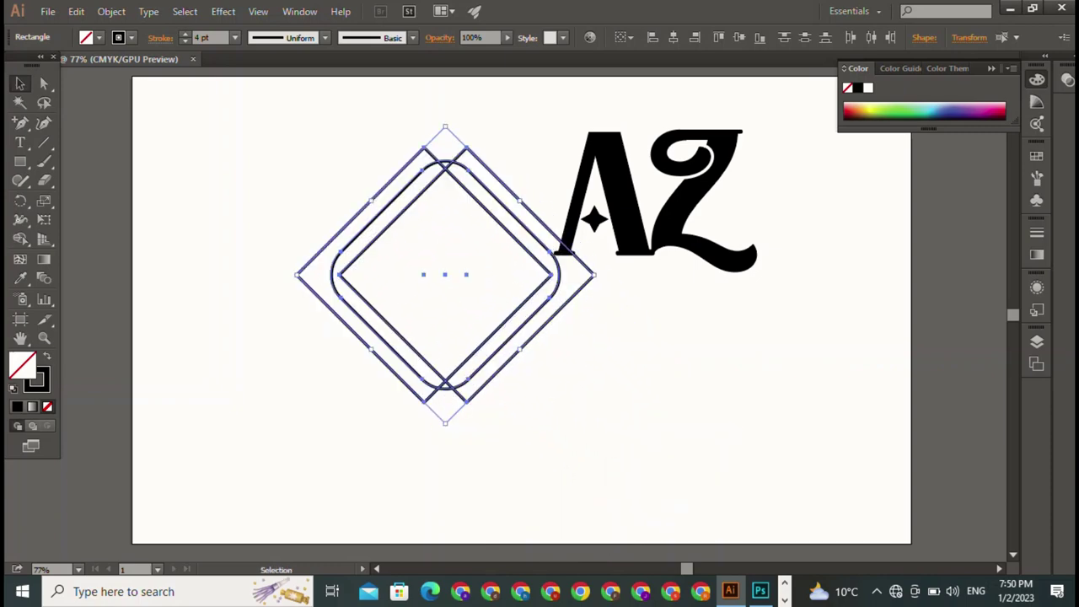
key("ctrl+shift+a")
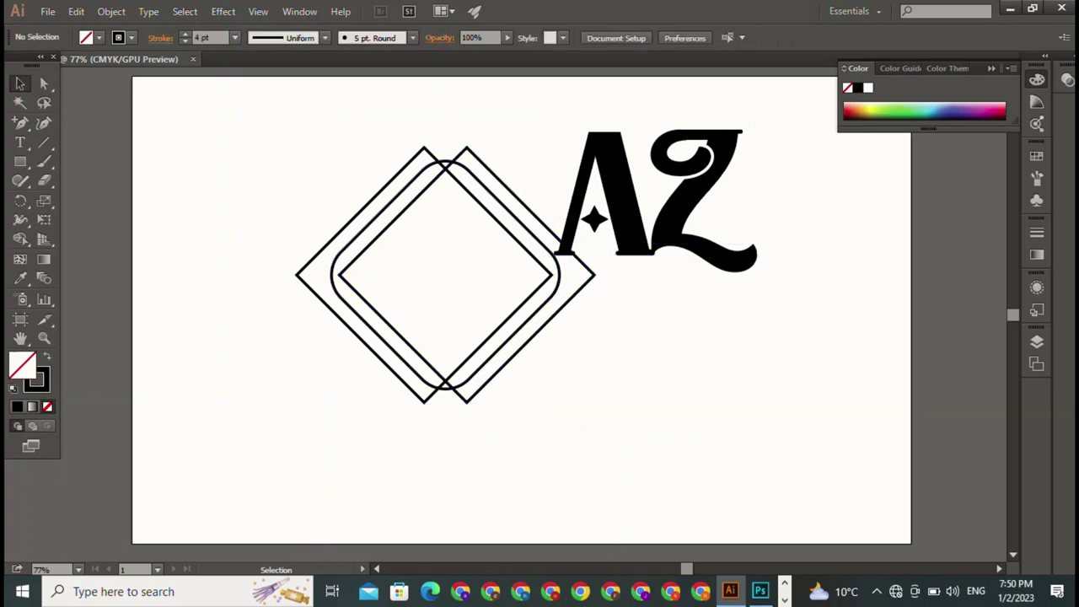
left_click_drag(643, 247, 739, 328)
Undo the Z move, select both letters, and check the Align, Transform and Character panels
key("ctrl+z")
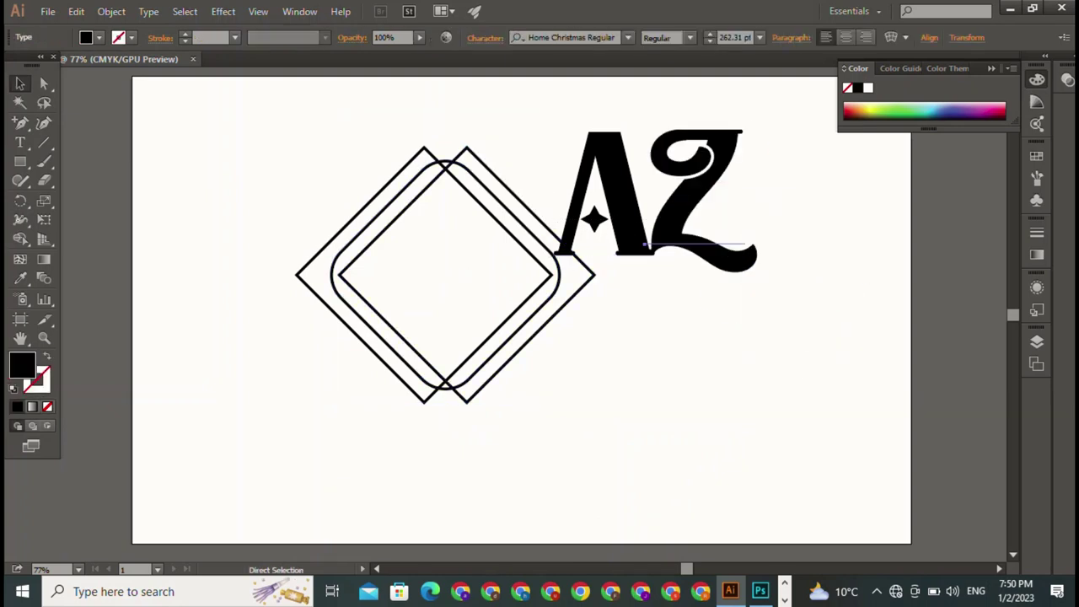
left_click(708, 194)
left_click(628, 194)
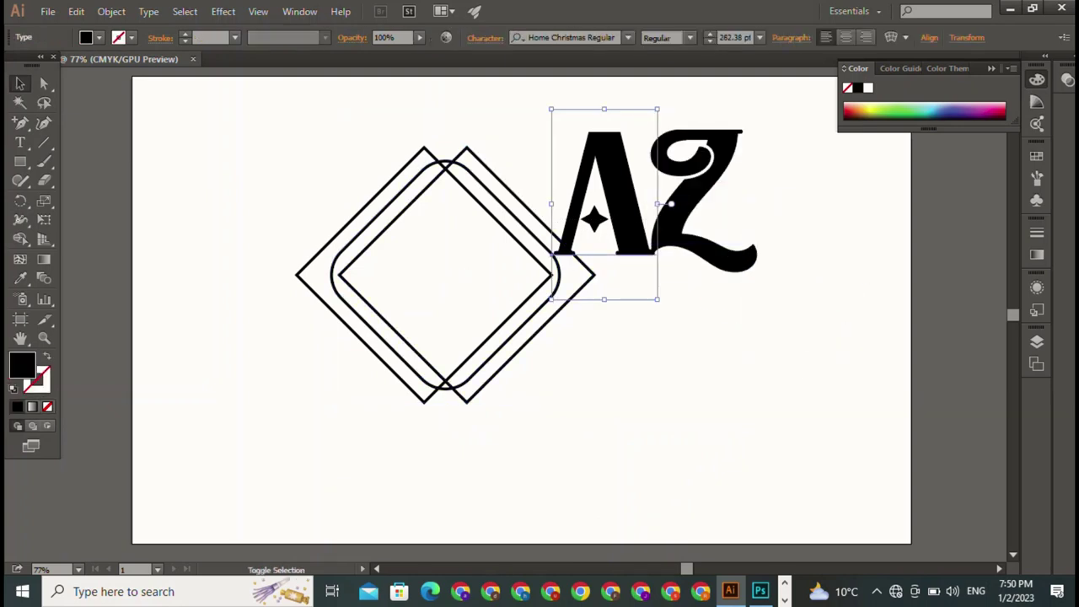
left_click(708, 193, "shift")
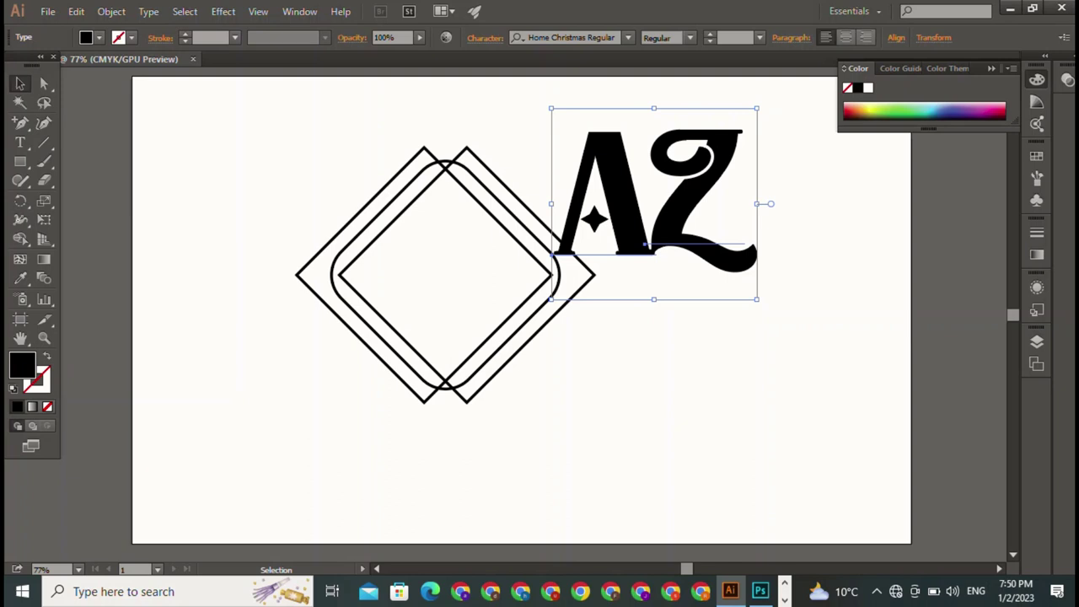
left_click(896, 38)
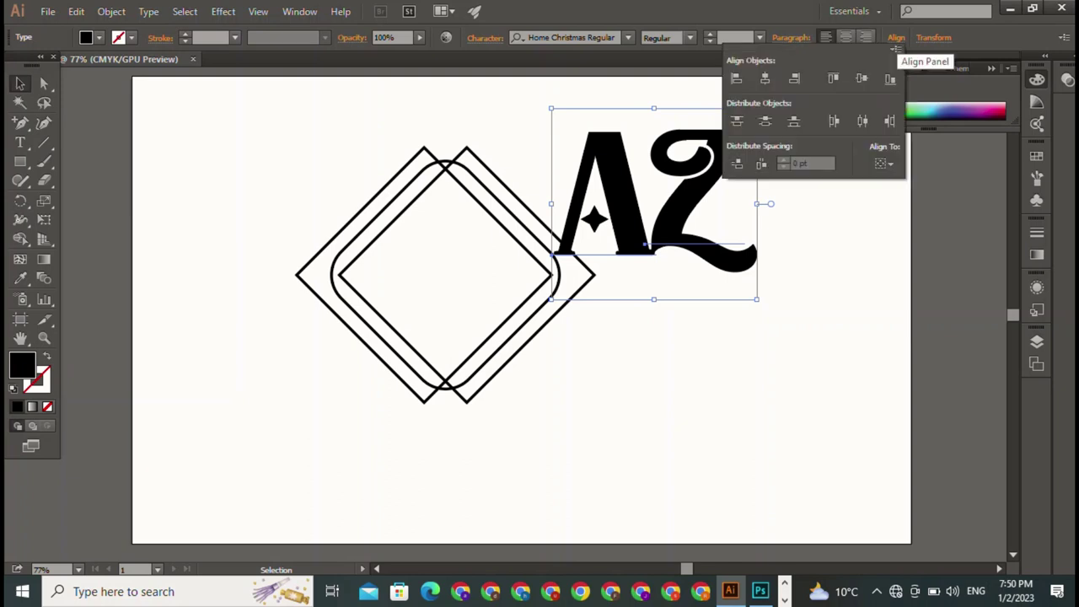
key("Escape")
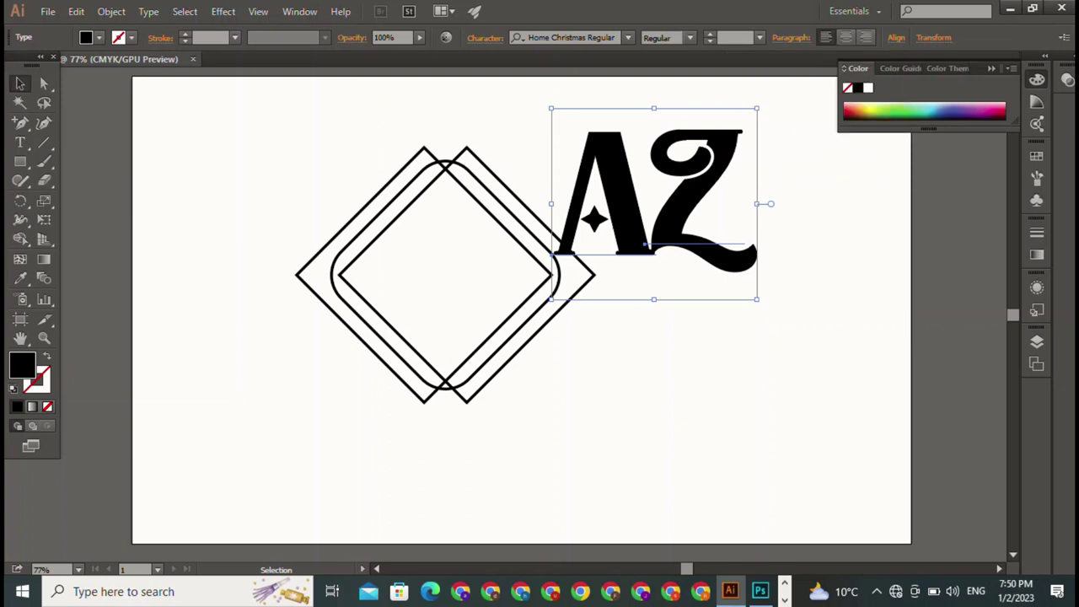
left_click(933, 37)
key("Escape")
left_click(485, 38)
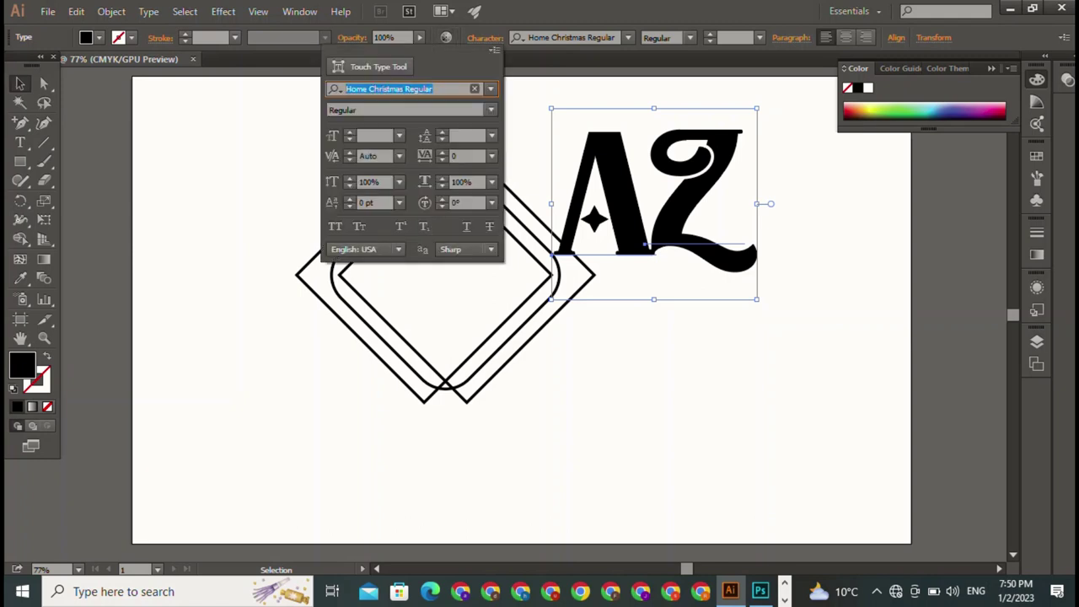
key("Escape")
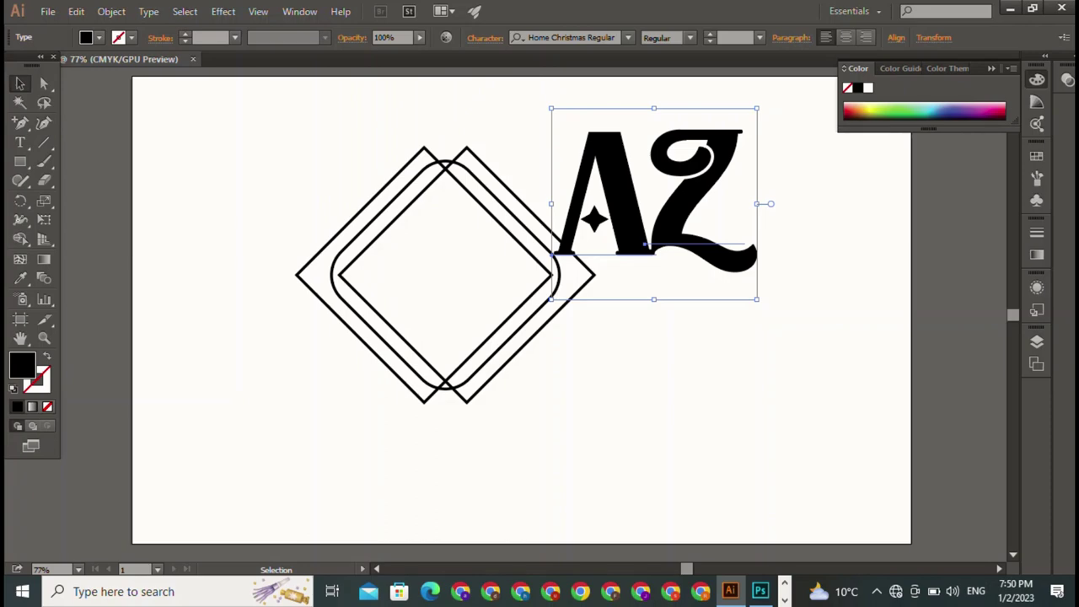
key("ctrl+shift+a")
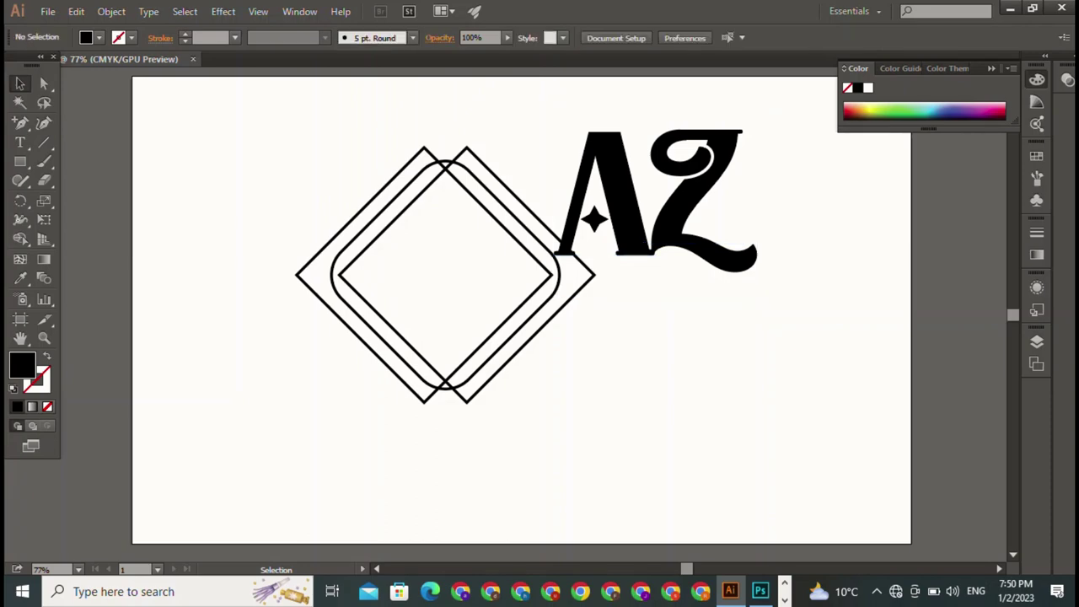
With A and Z selected, switch Align To to Key Object, then back to Align to Selection
left_click(641, 202)
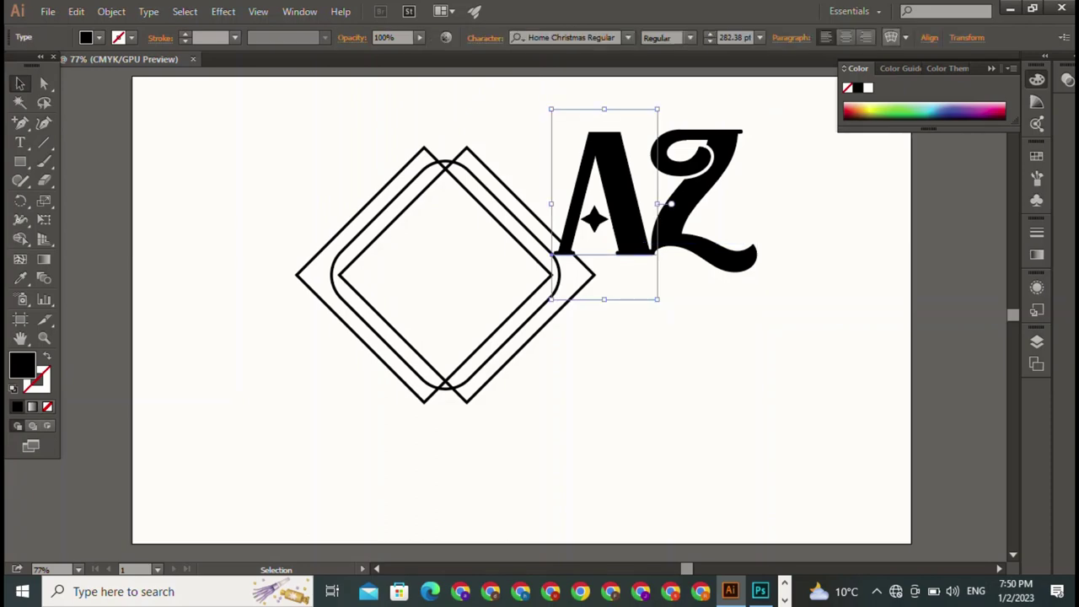
left_click(674, 206, "shift")
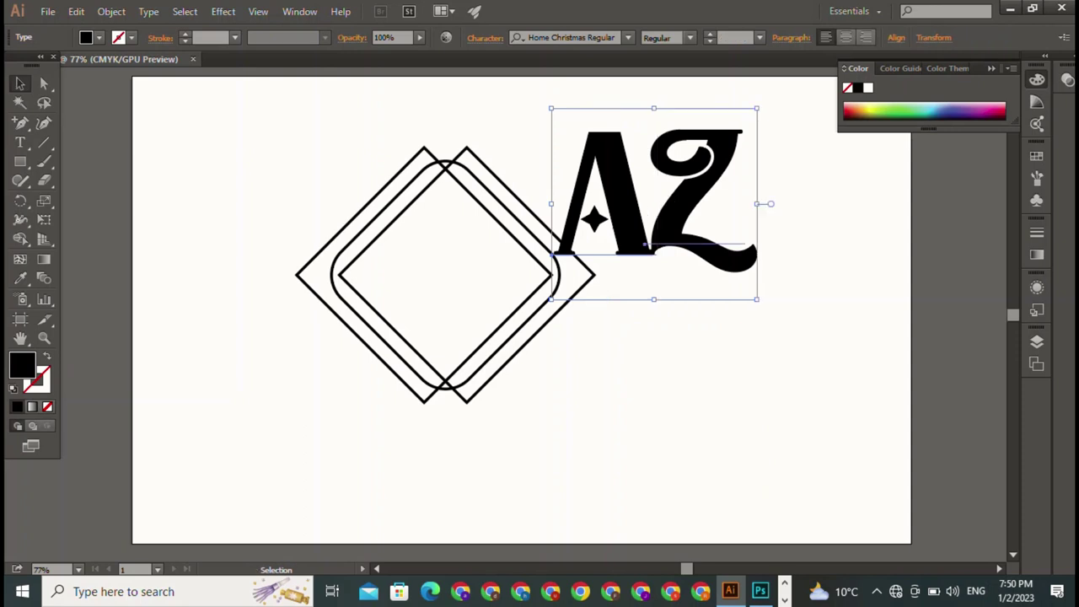
left_click(896, 37)
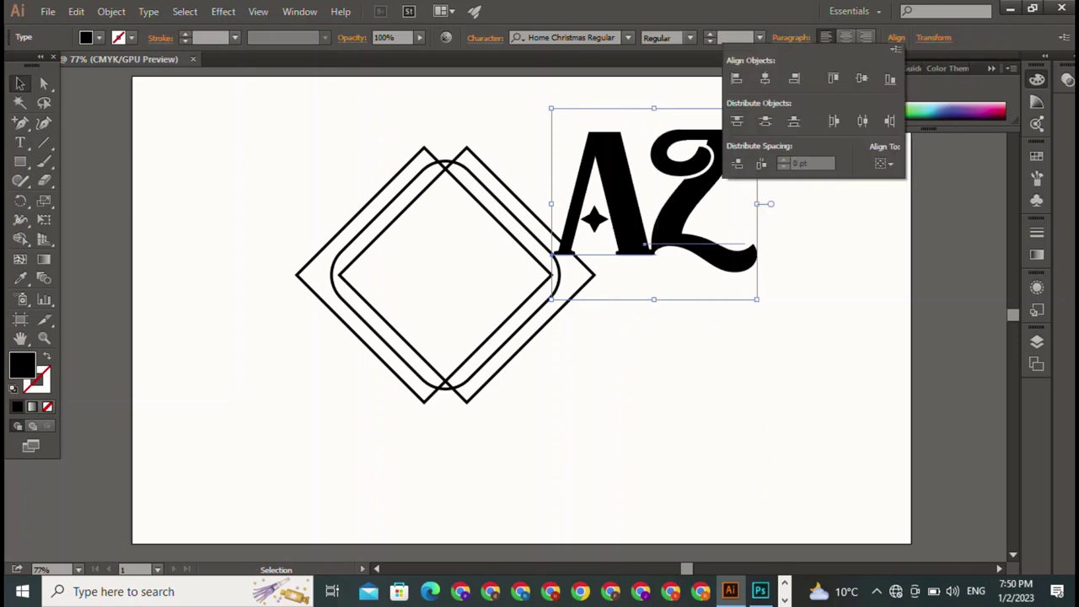
left_click(883, 162)
left_click(926, 199)
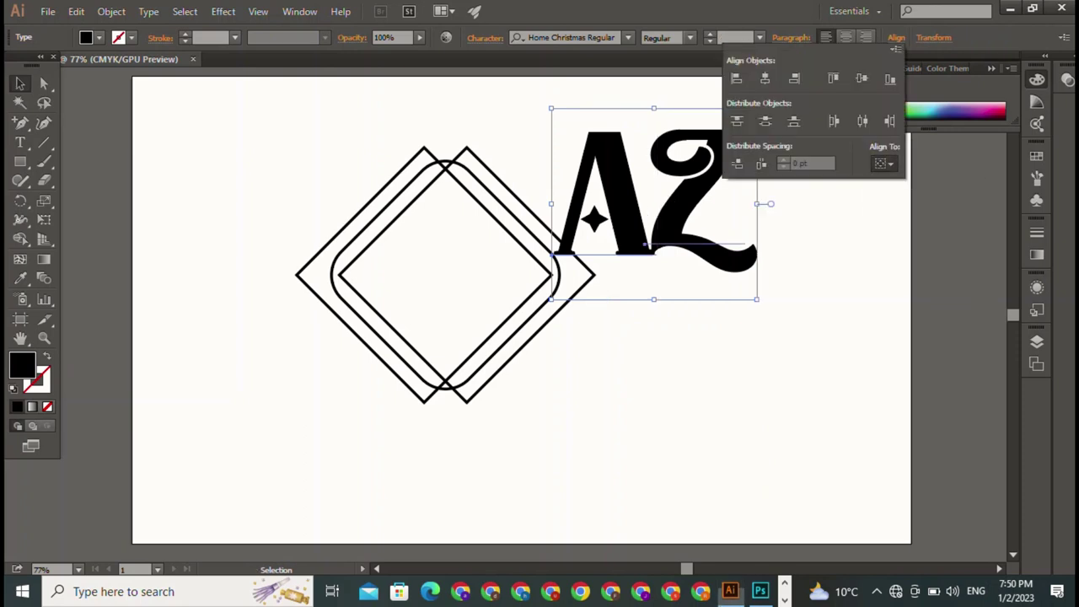
left_click(883, 162)
left_click(922, 182)
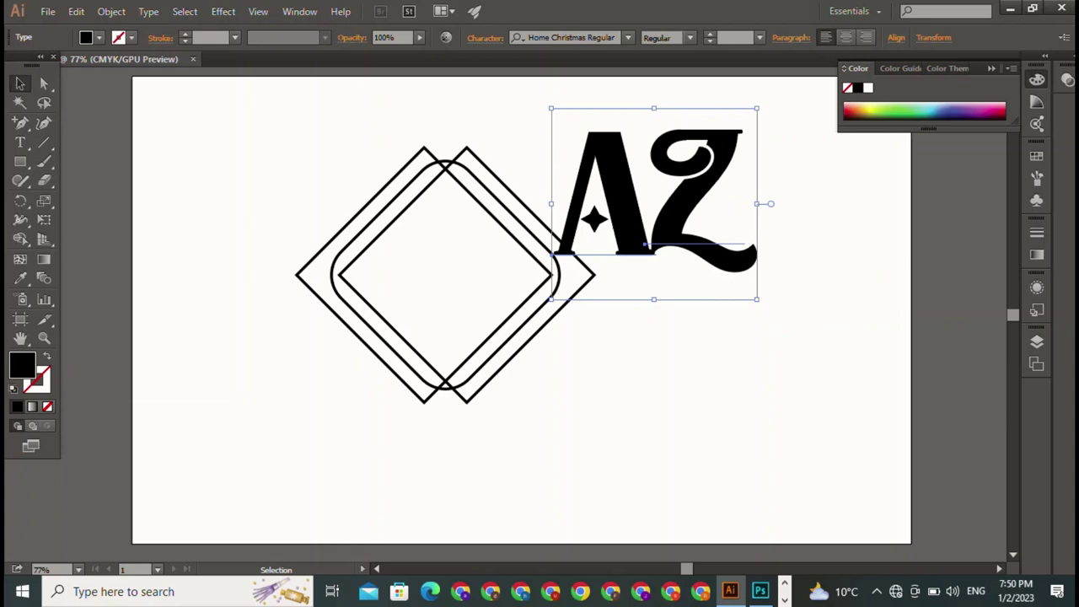
Move the AZ lettering onto the diamonds, scale it down and centre it within the frames
left_click_drag(623, 194, 449, 280)
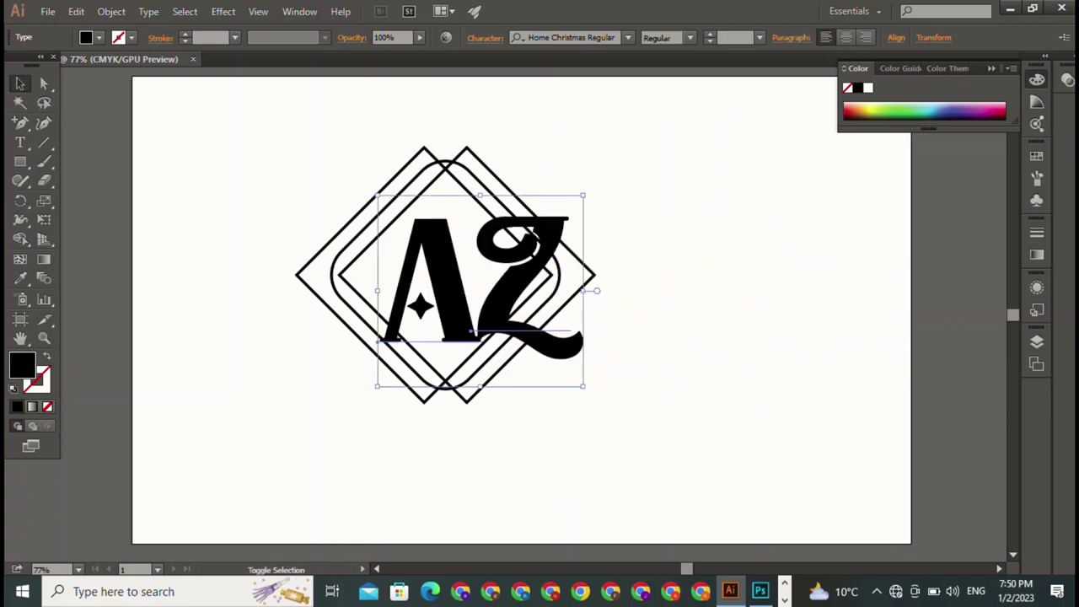
left_click_drag(582, 194, 525, 249)
left_click_drag(455, 321, 451, 301)
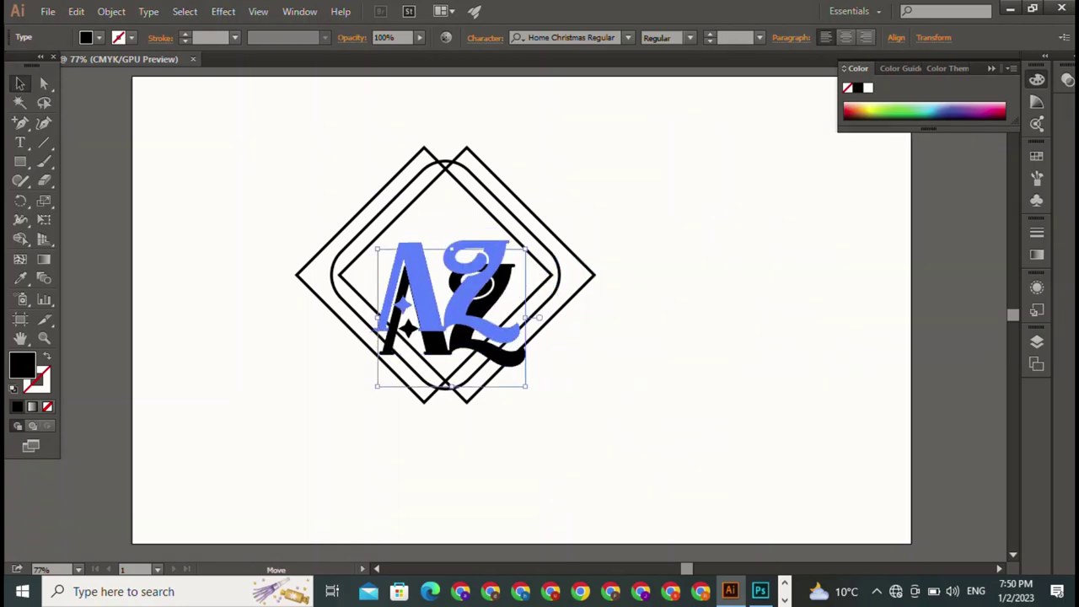
mouse_move(521, 366)
left_mouse_down()
mouse_move(486, 346)
mouse_move(489, 333)
left_mouse_up()
left_click_drag(434, 295, 455, 279)
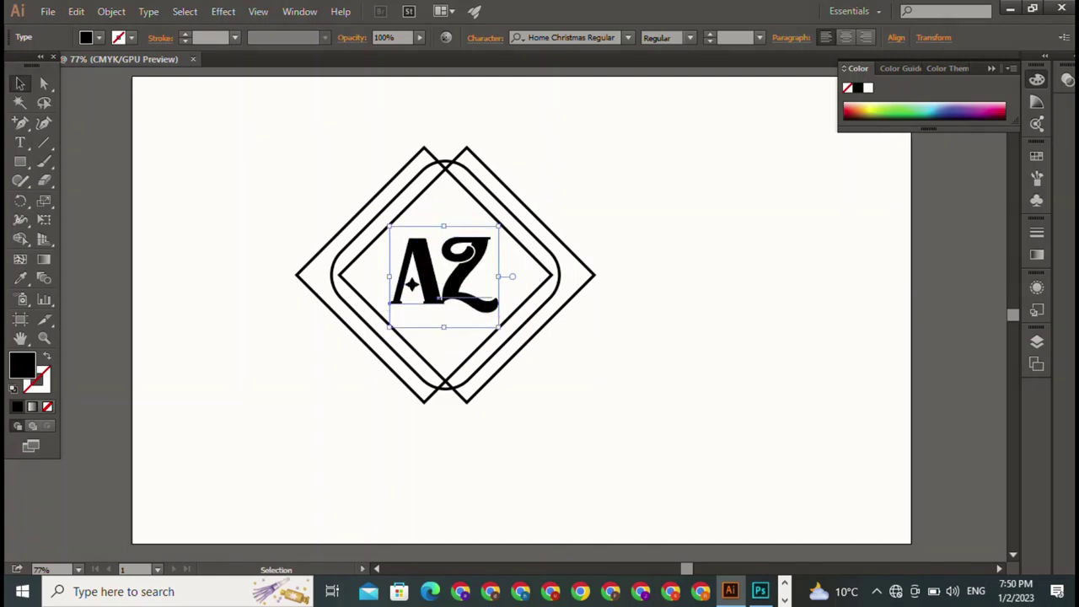
key("ctrl+shift+a")
Apply a 50% Arch envelope warp to the A
left_click(413, 286)
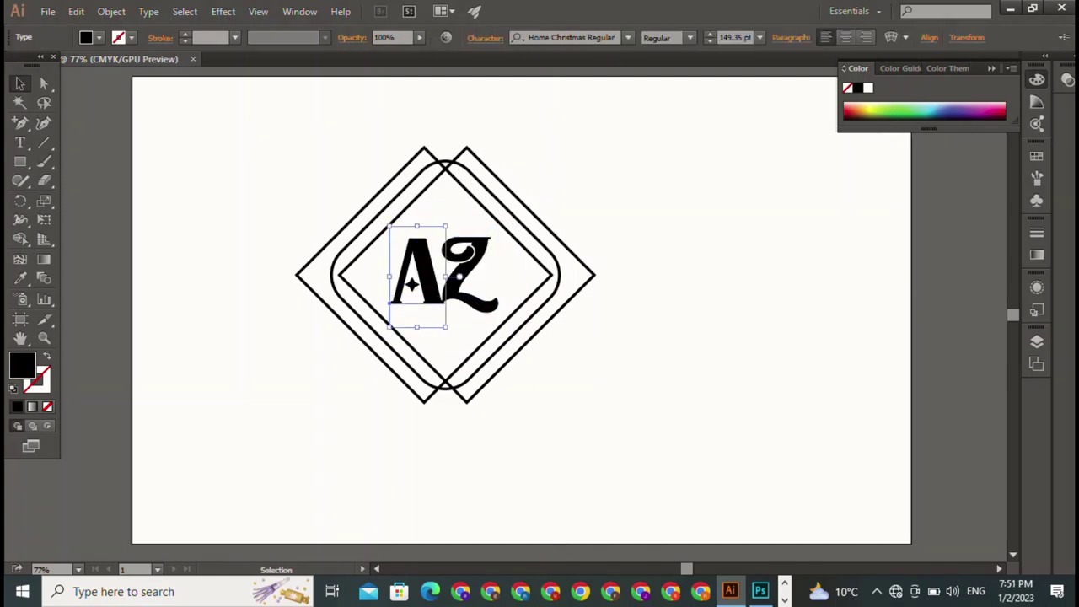
key("ctrl+alt+shift+w")
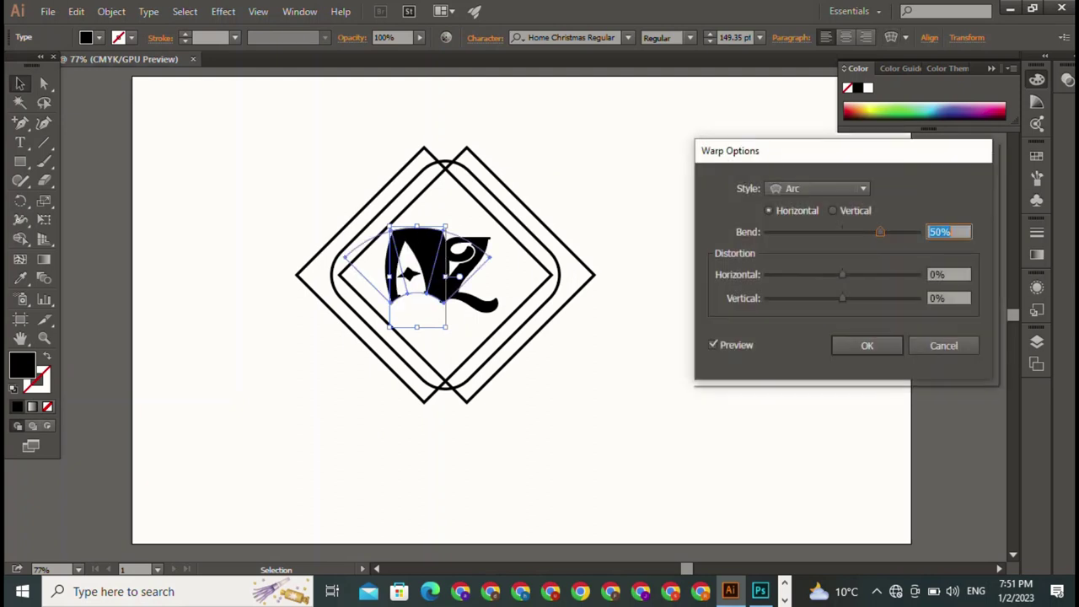
left_click(816, 188)
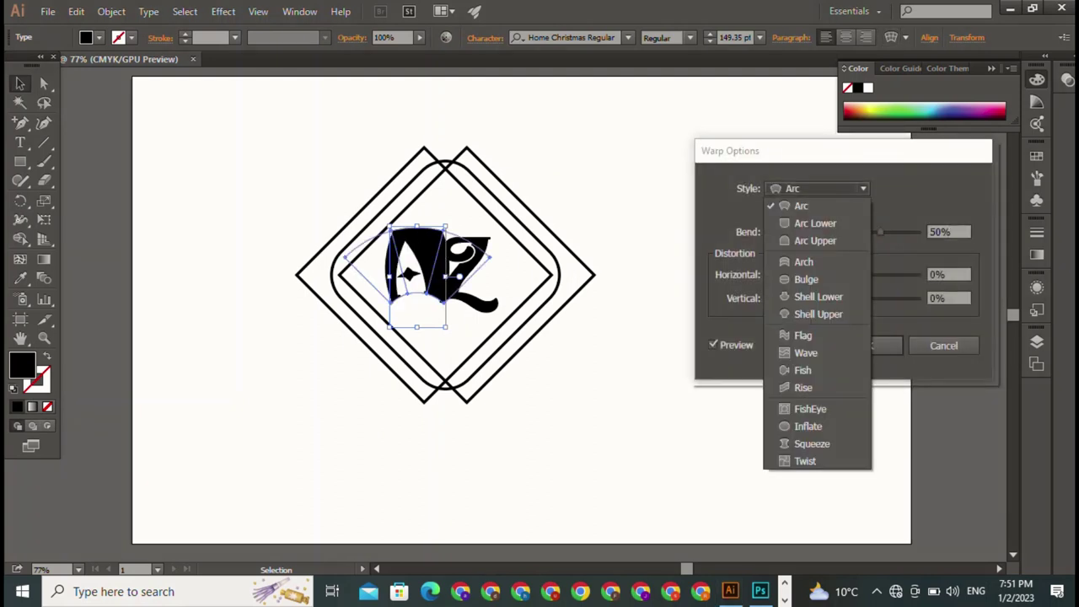
left_click(803, 261)
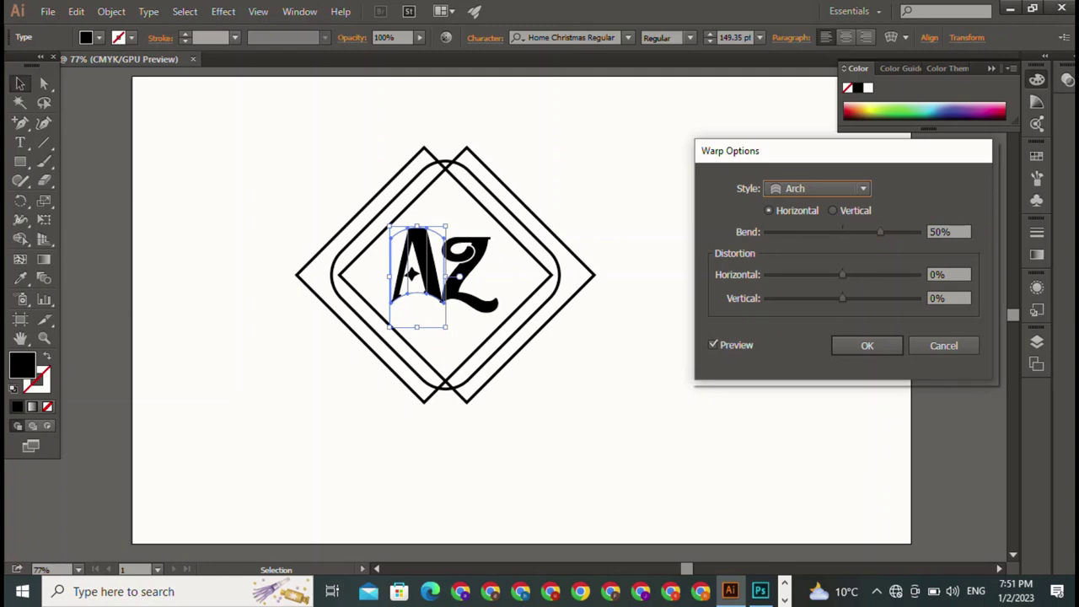
left_click(866, 344)
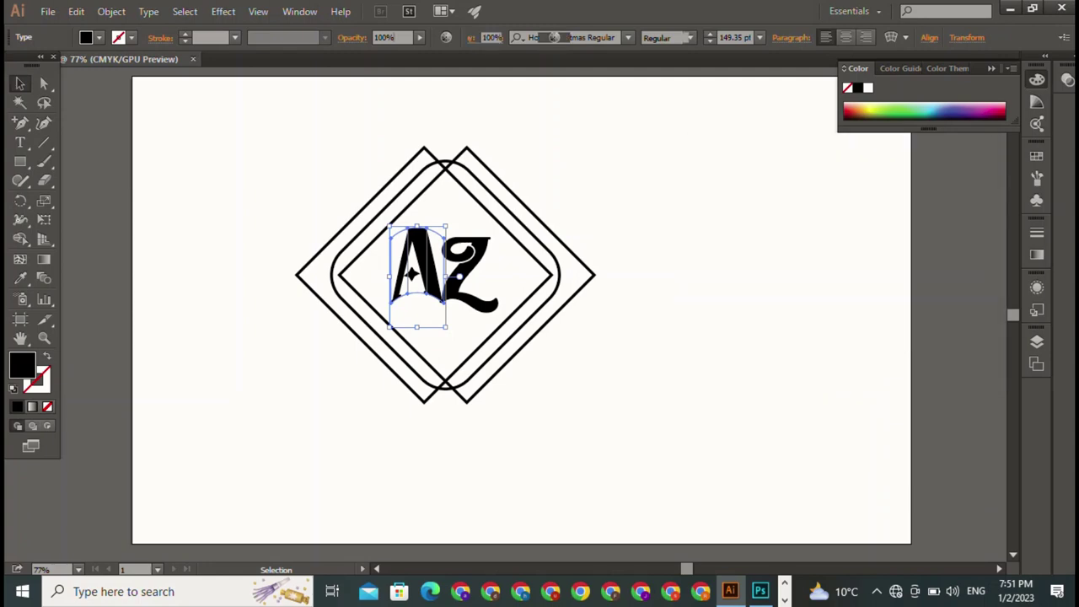
Apply the same 50% Arch envelope warp to the Z
left_click(468, 274)
key("ctrl+alt+shift+e")
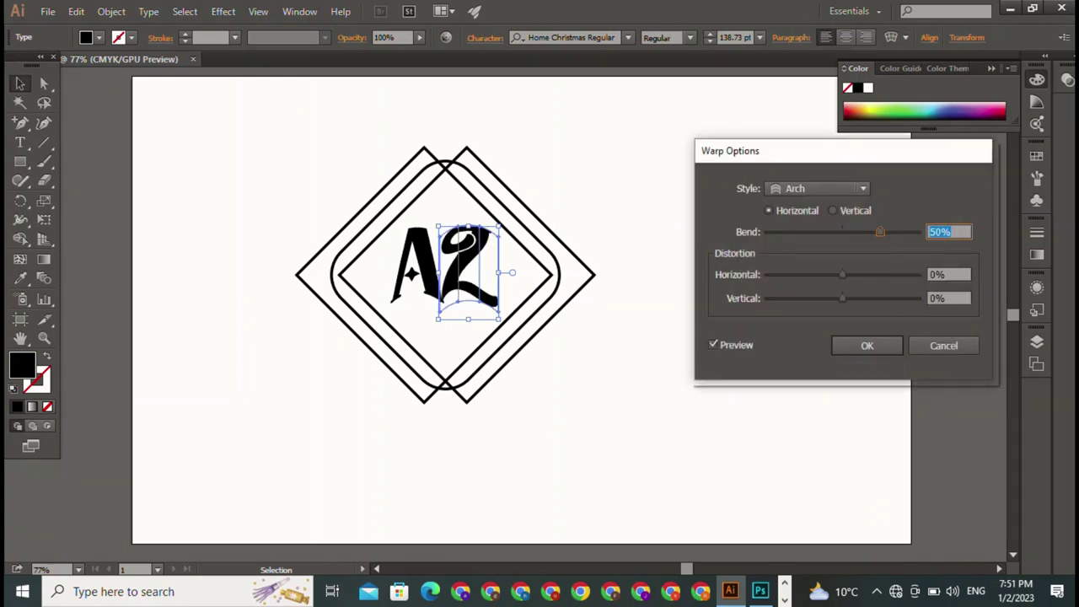
left_click(867, 345)
key("ctrl+shift+a")
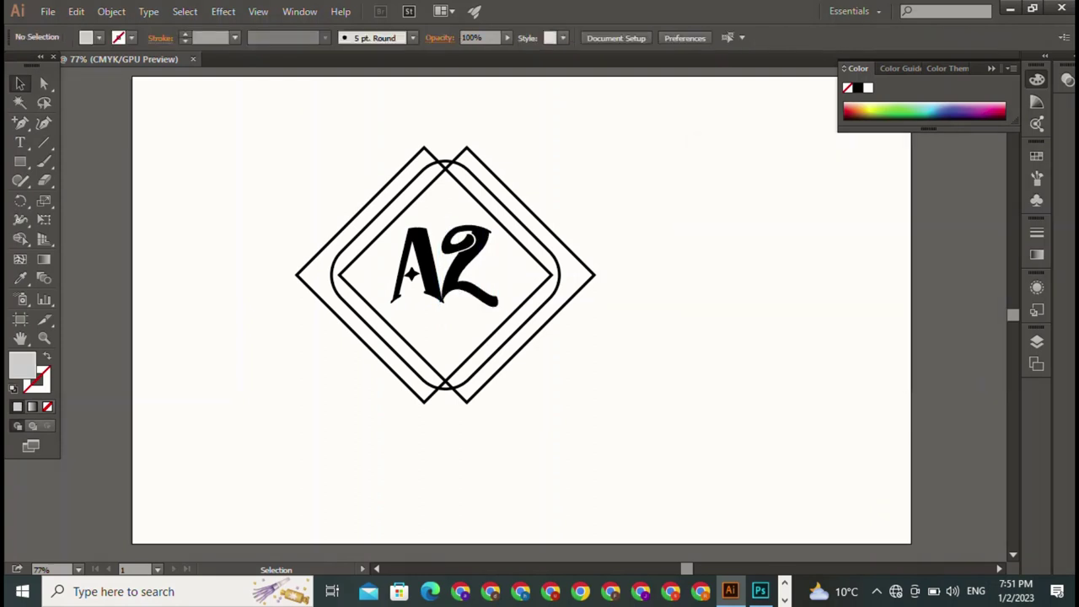
left_click(417, 261)
Reselect only the warped A, leaving the Z unselected
left_click(471, 253, "shift")
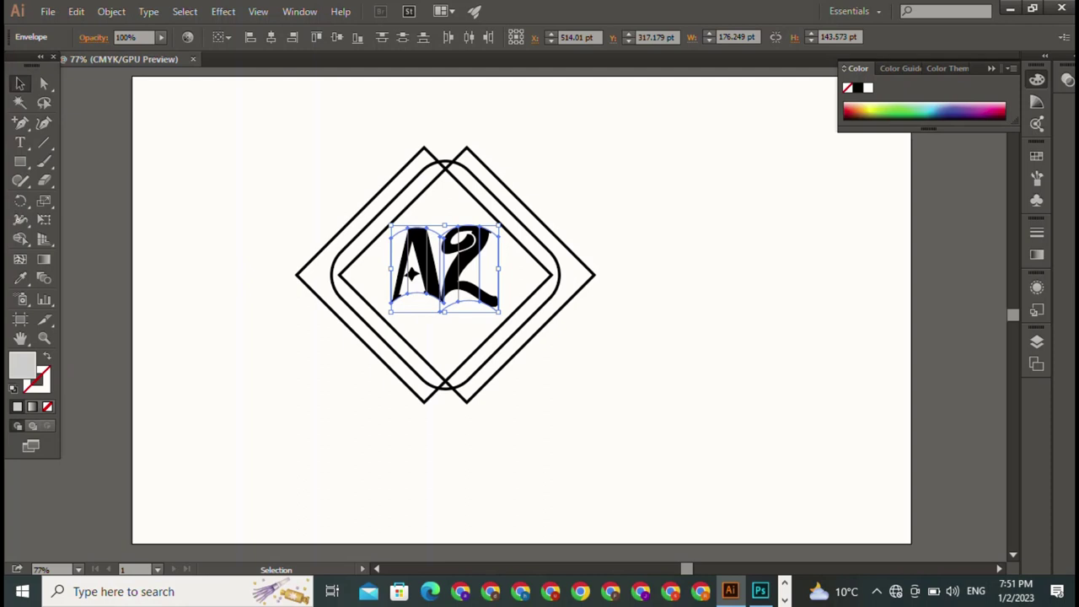
key("ctrl+shift+a")
left_click(417, 263)
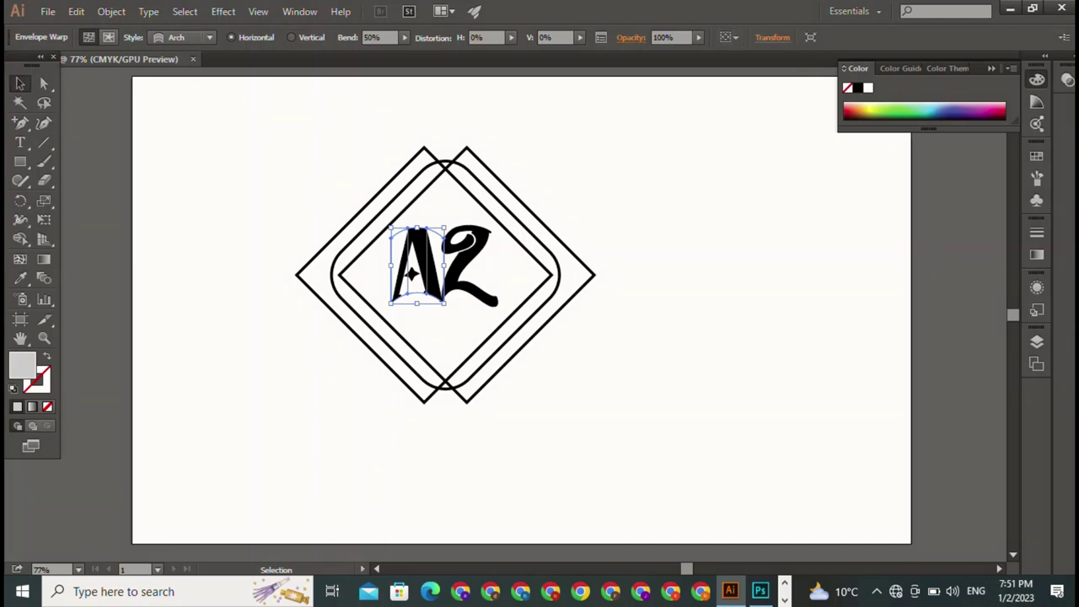
Try the Shell Lower, Bulge, Arch, Arc Lower and Wave warp styles on the A
left_click(181, 37)
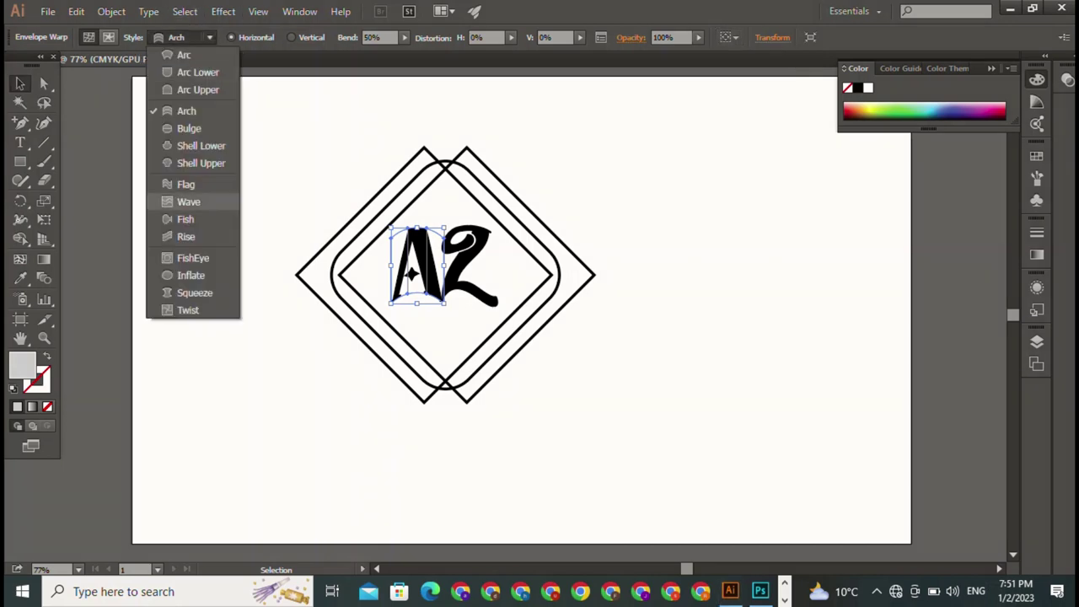
left_click(200, 145)
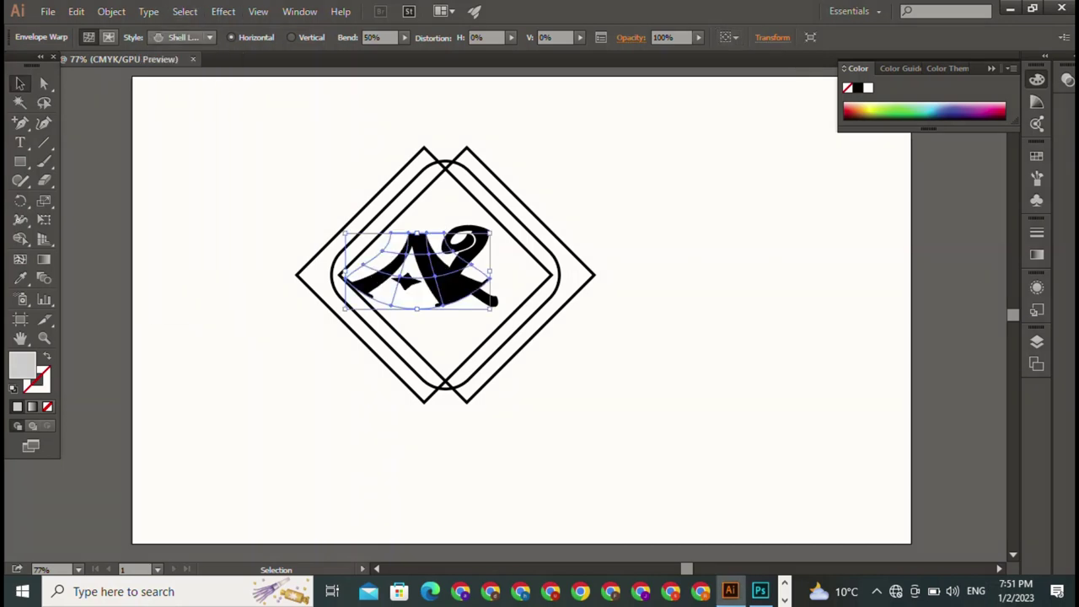
left_click(181, 37)
left_click(194, 128)
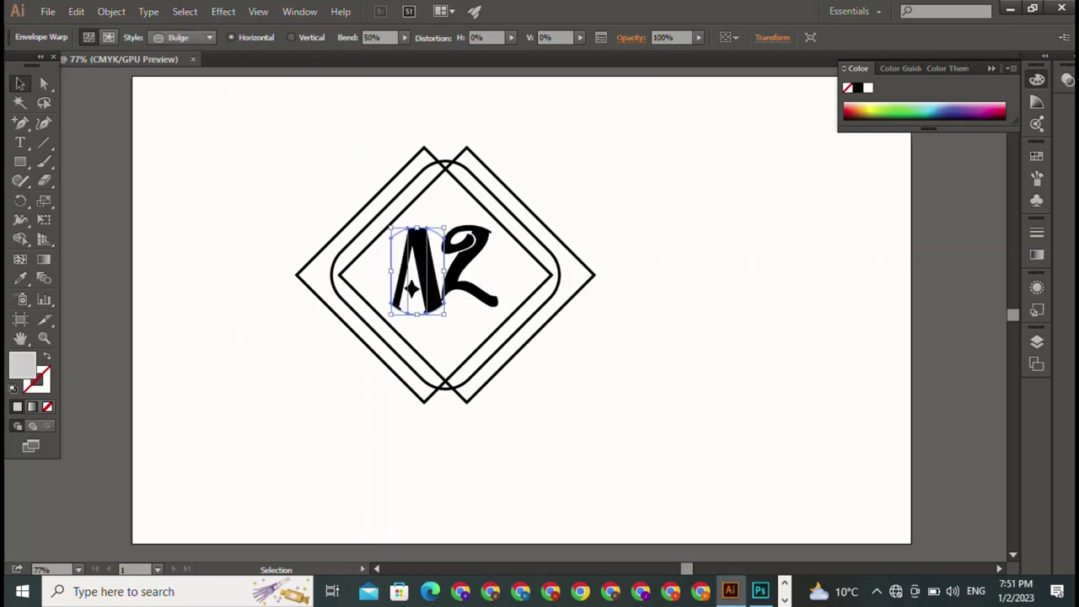
left_click(181, 37)
left_click(193, 131)
key("Up")
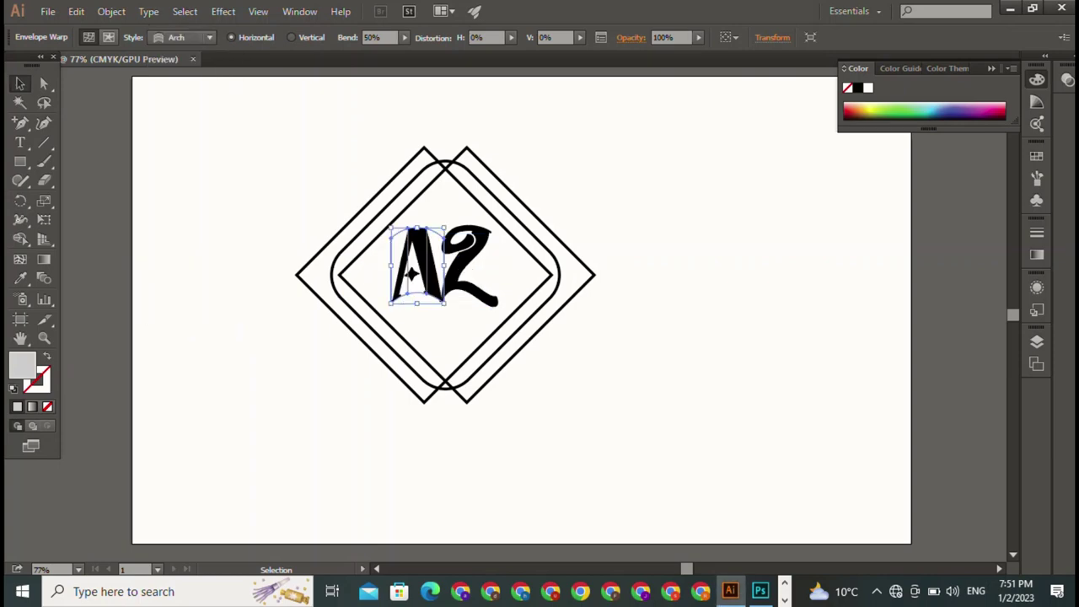
left_click(181, 37)
left_click(194, 71)
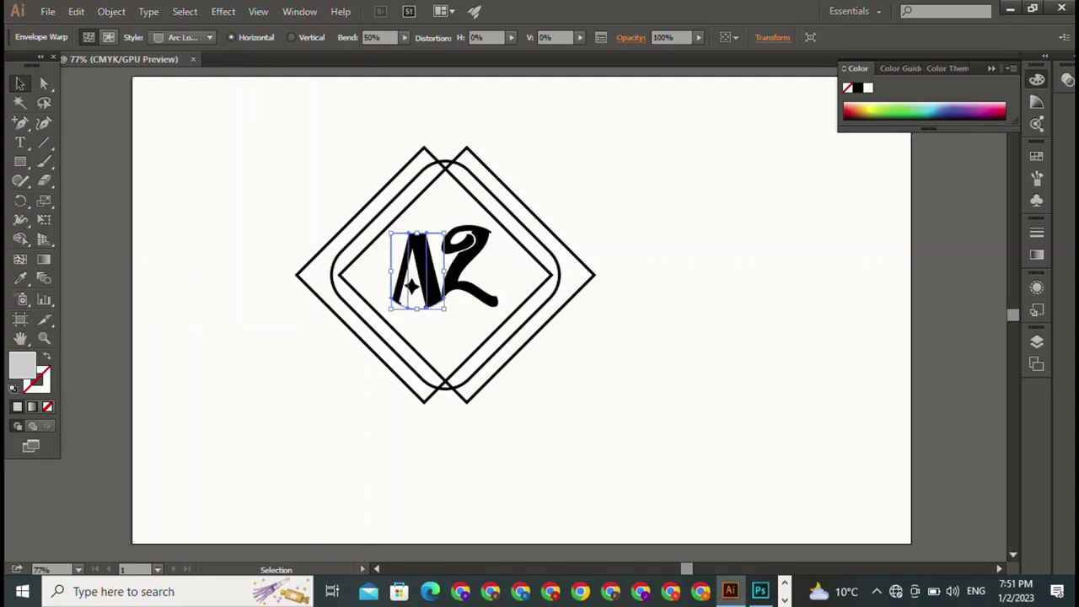
left_click(181, 37)
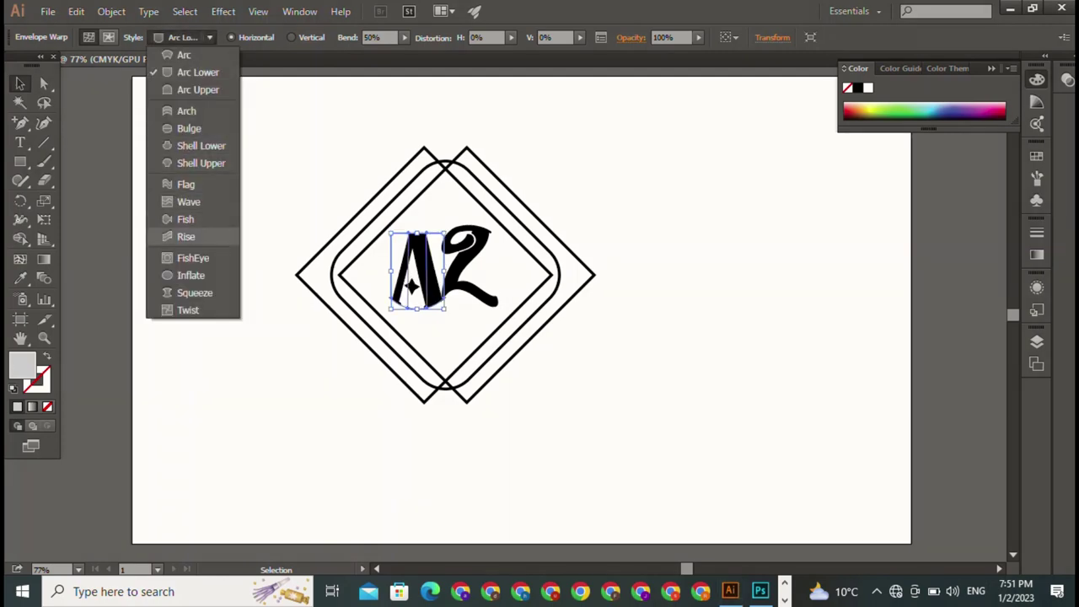
key("Up")
key("Up")
key("Return")
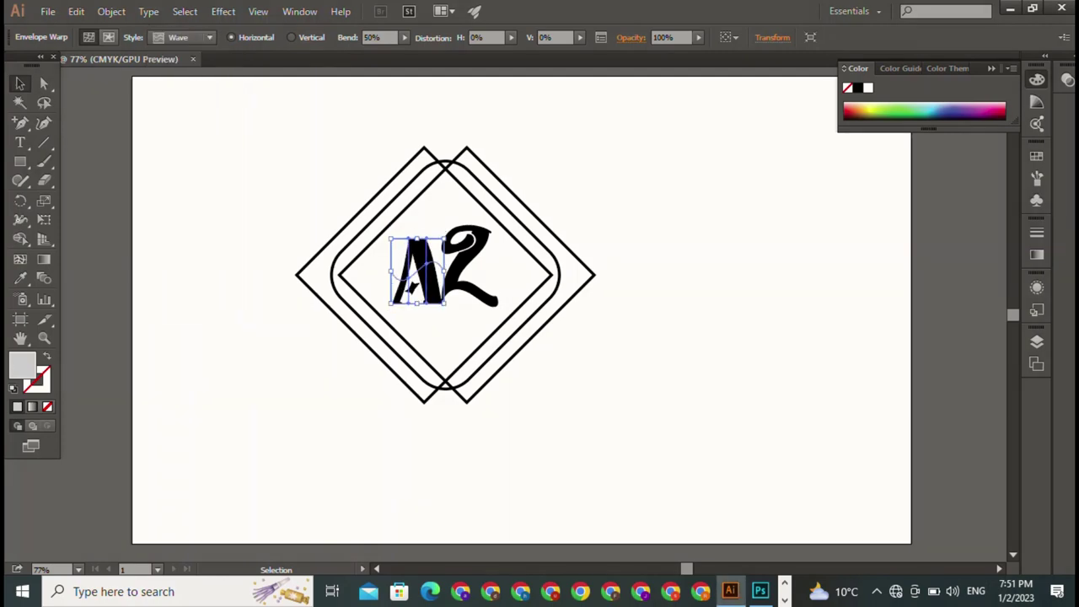
Try the Squeeze, FishEye, Twist, Arc Upper and Arc warp styles on the A
left_click(181, 37)
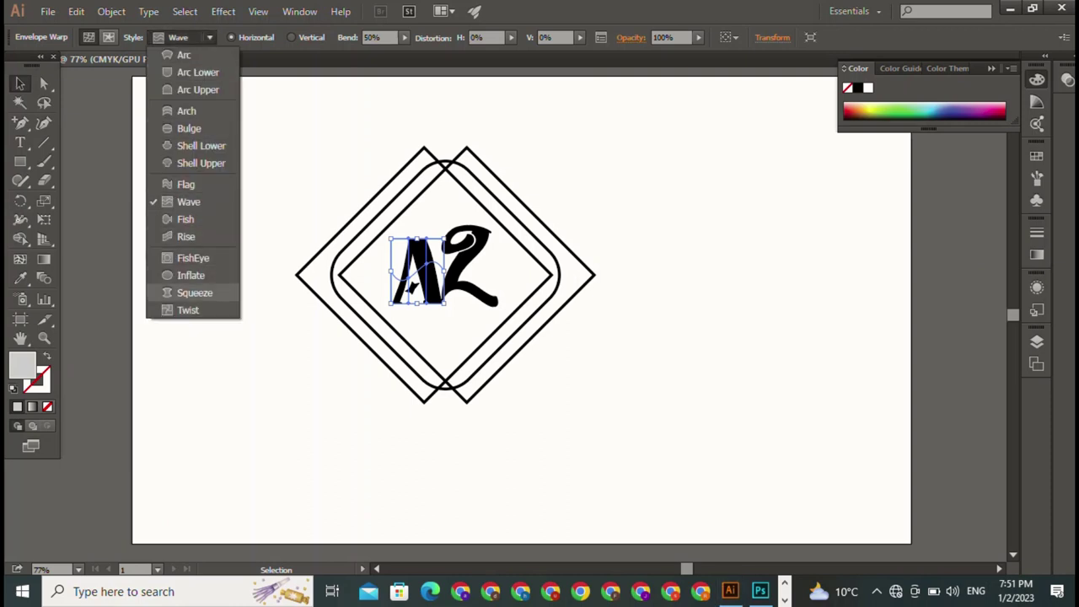
left_click(193, 292)
left_click(181, 37)
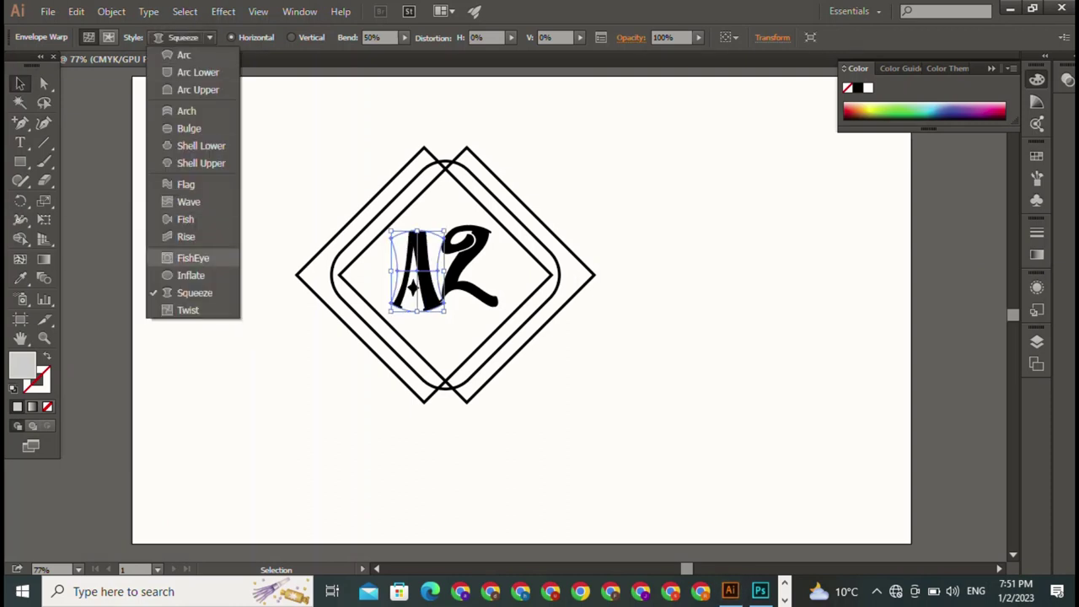
left_click(193, 255)
left_click(181, 37)
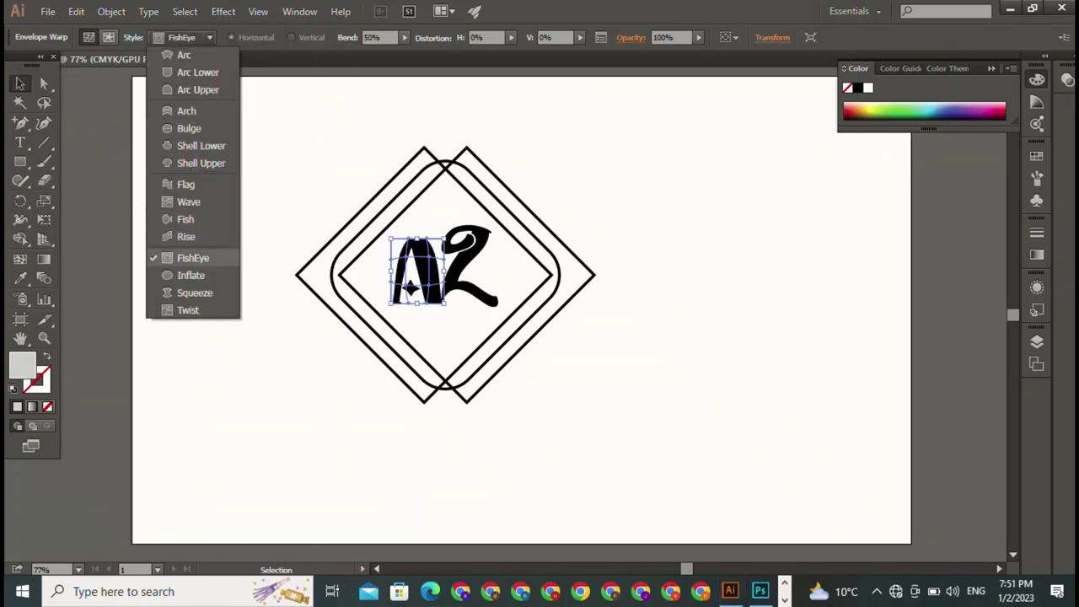
left_click(193, 309)
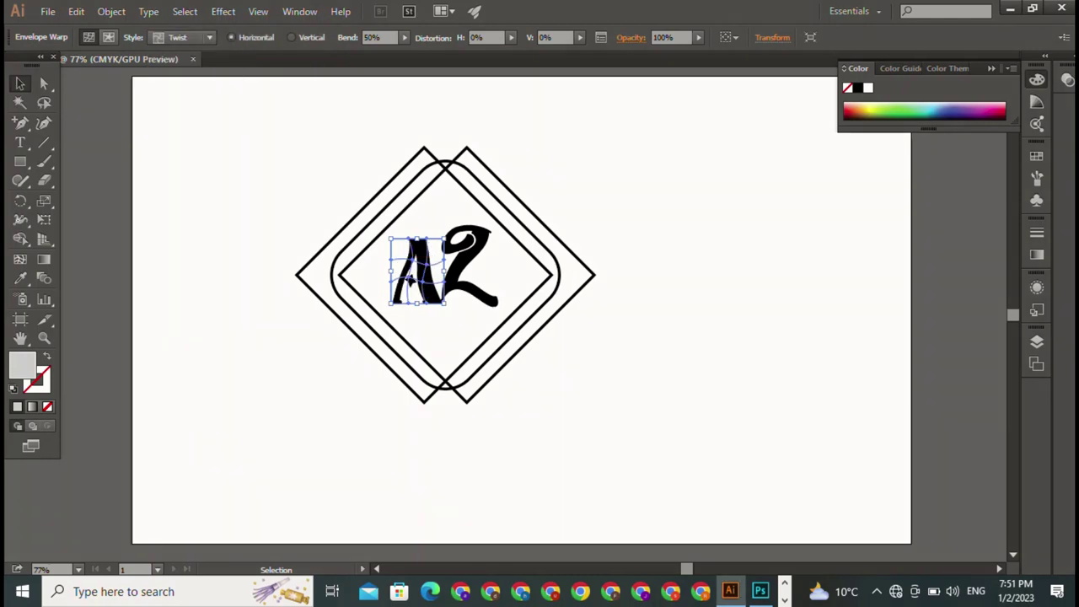
left_click(182, 38)
left_click(193, 89)
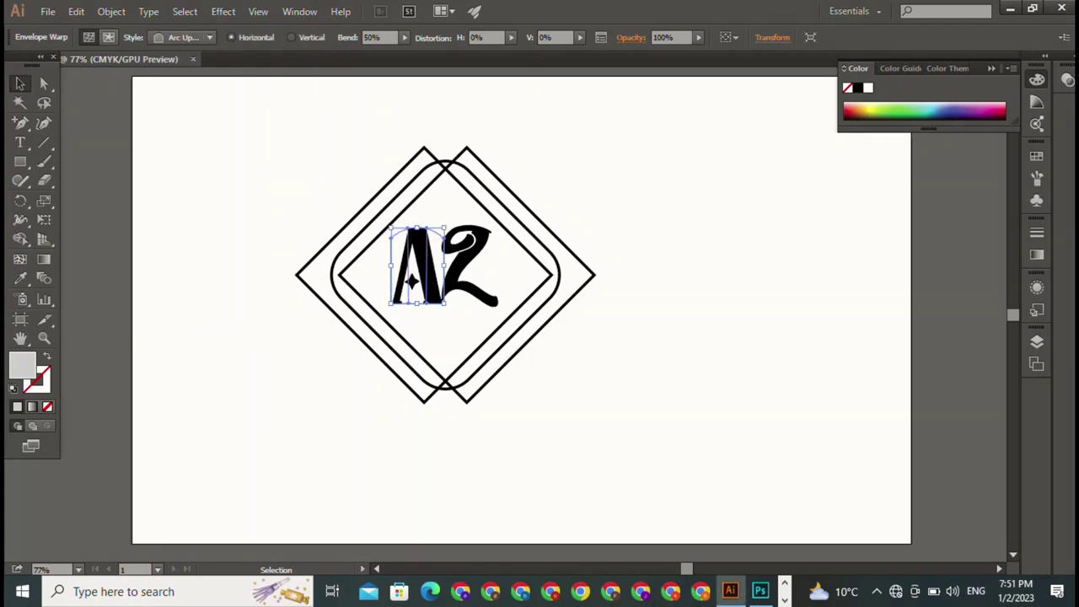
left_click(182, 37)
left_click(193, 89)
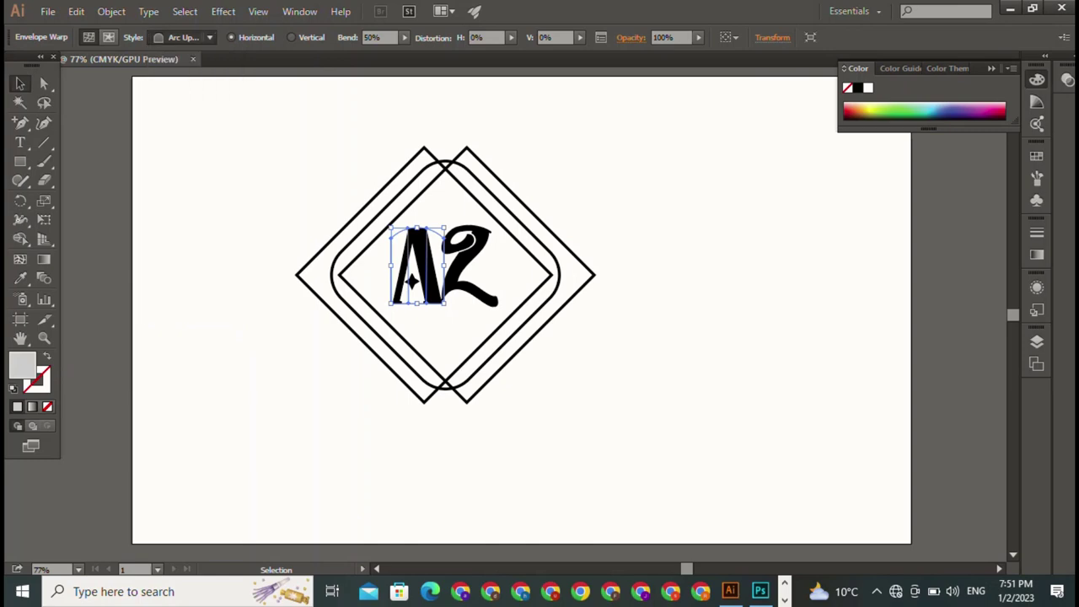
key("Up")
key("Up")
Apply the Arc Lower warp to the A and deselect it
left_click(181, 37)
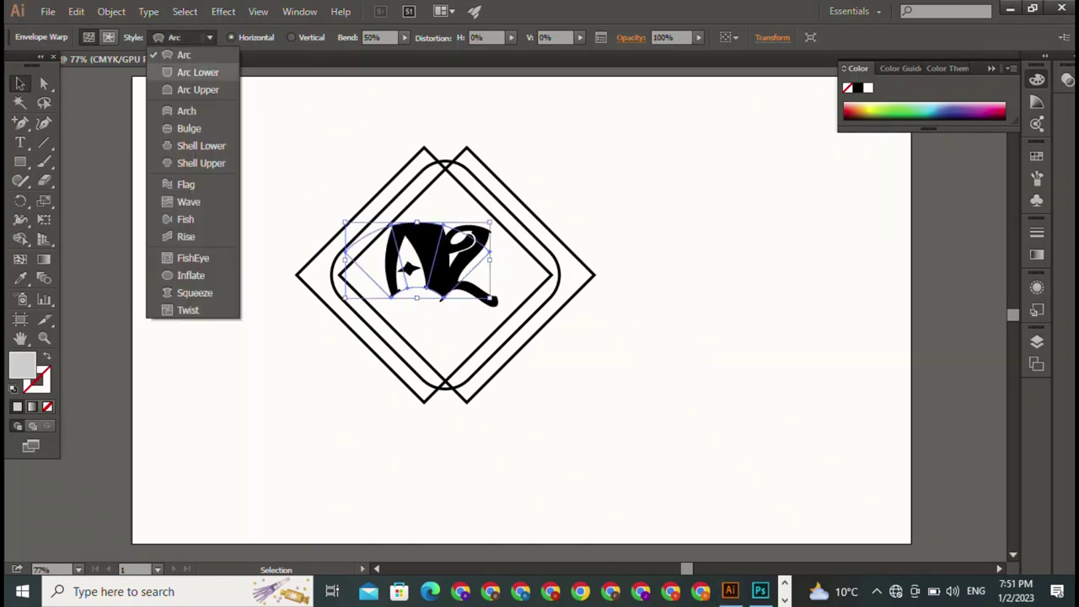
left_click(193, 71)
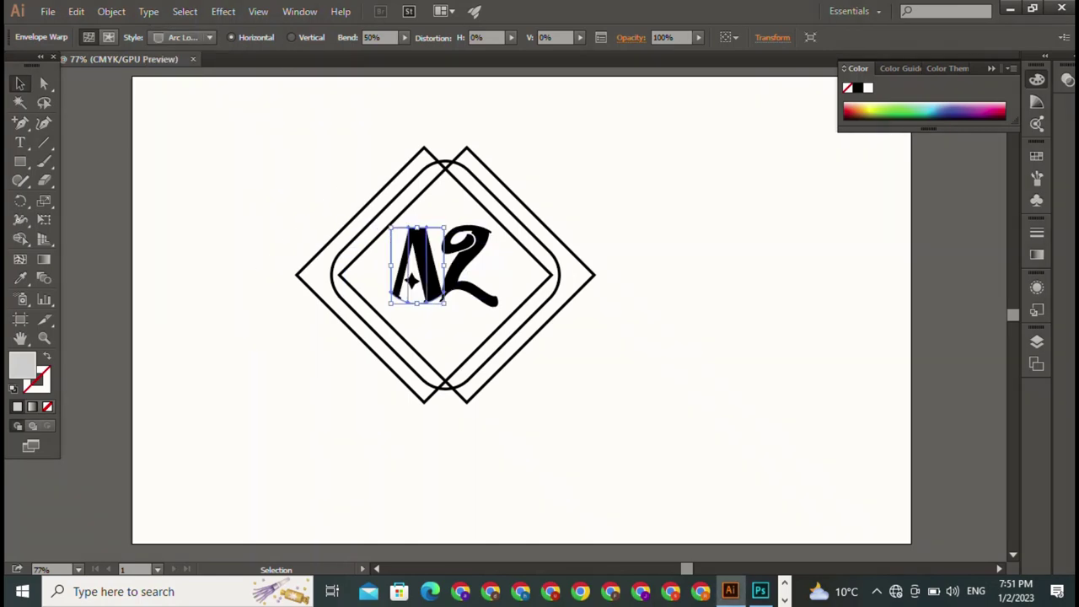
key("ctrl+shift+a")
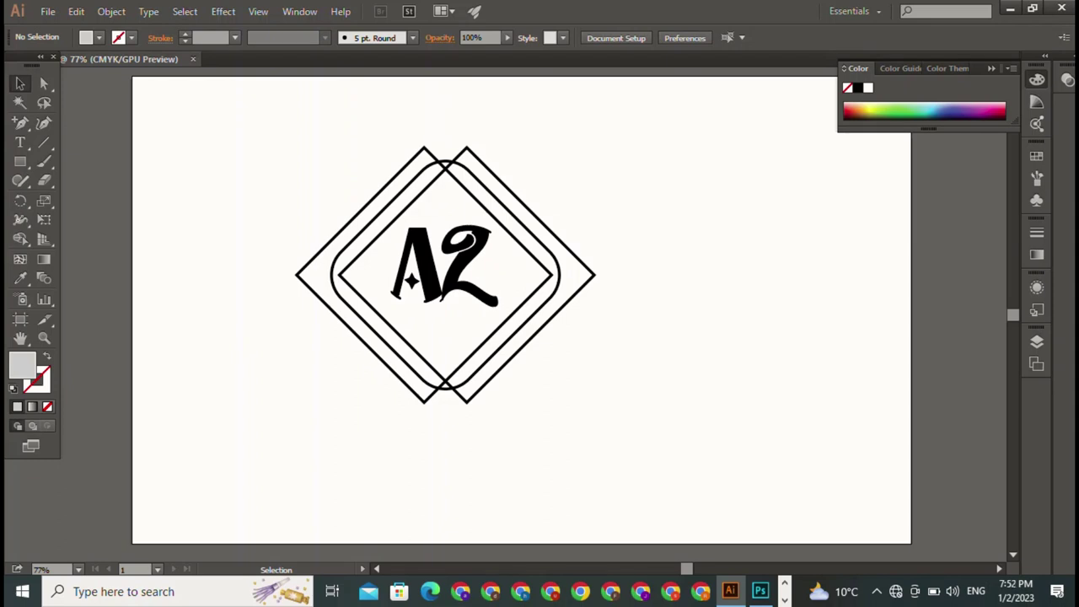